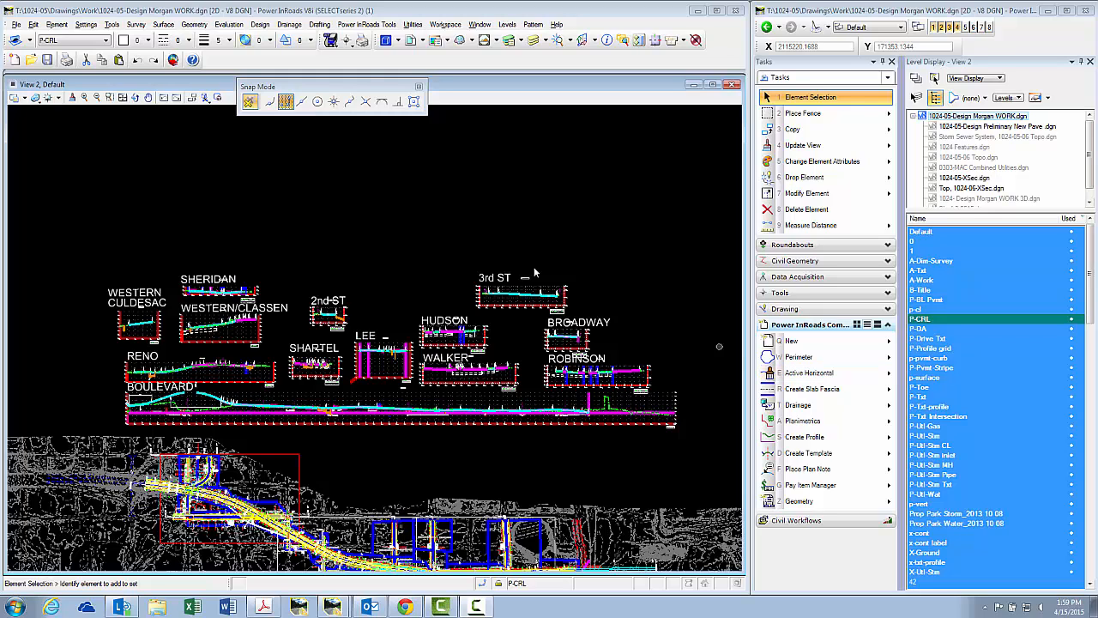
# Open MAC 2d Seed - North.dgn read-only from S:\MAC\MAC Standards\Project Folders\ODOT\Drawings.
pyautogui.click(16, 25)
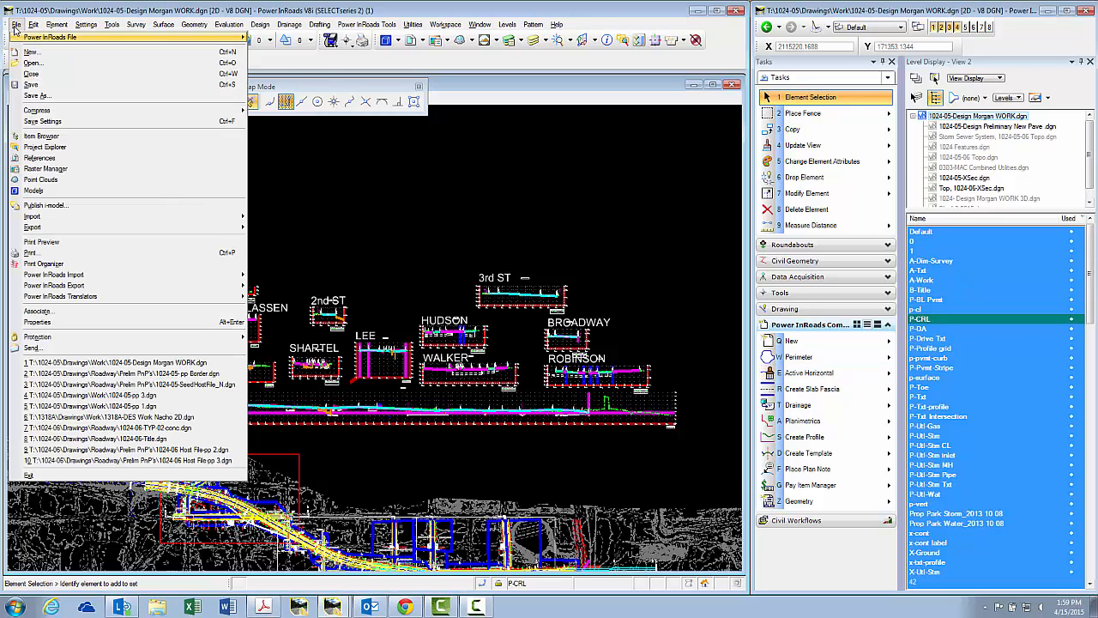
pyautogui.click(35, 64)
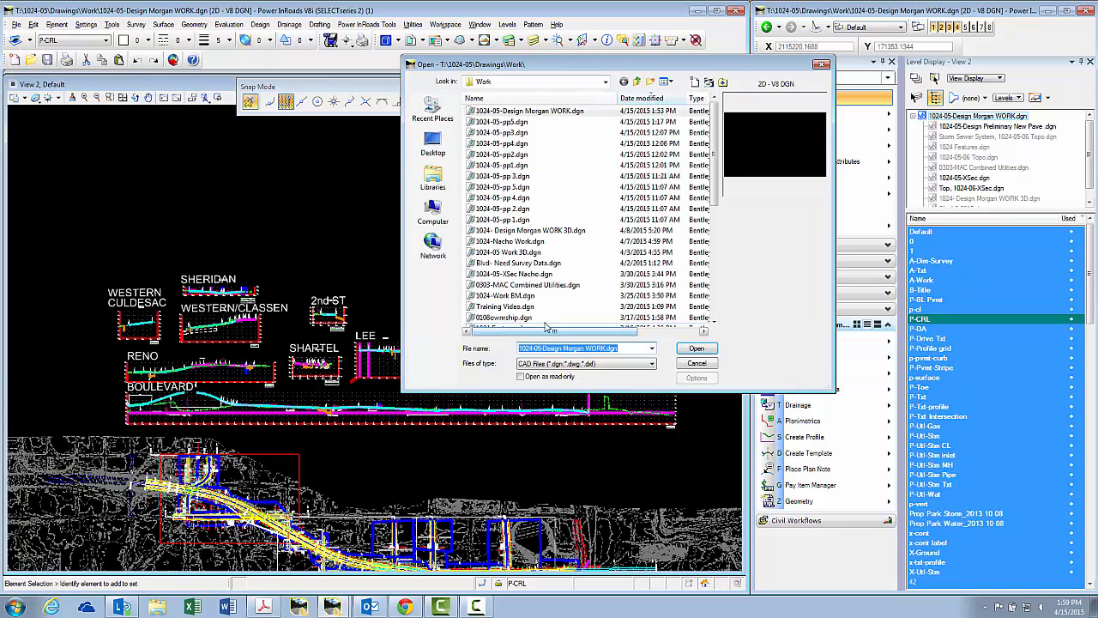
pyautogui.click(605, 84)
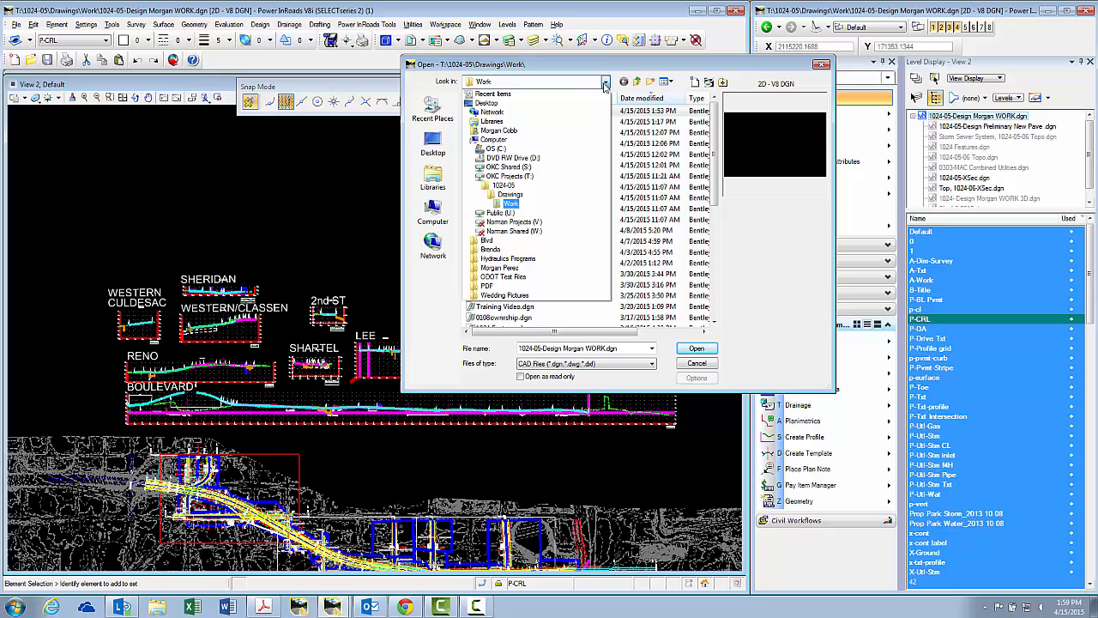
pyautogui.click(577, 175)
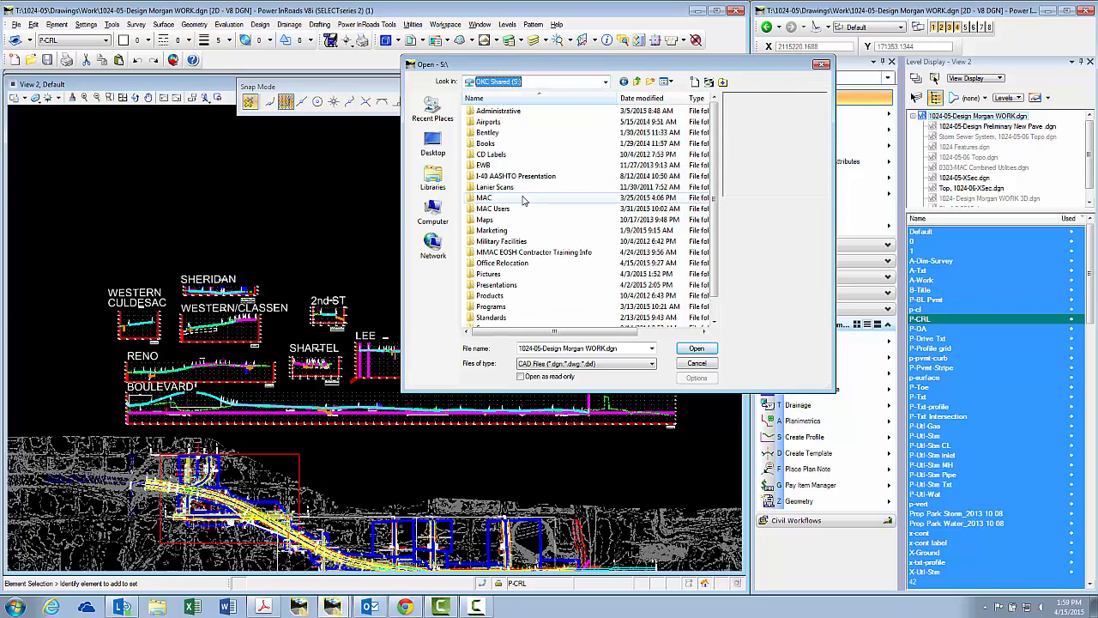
pyautogui.doubleClick(523, 198)
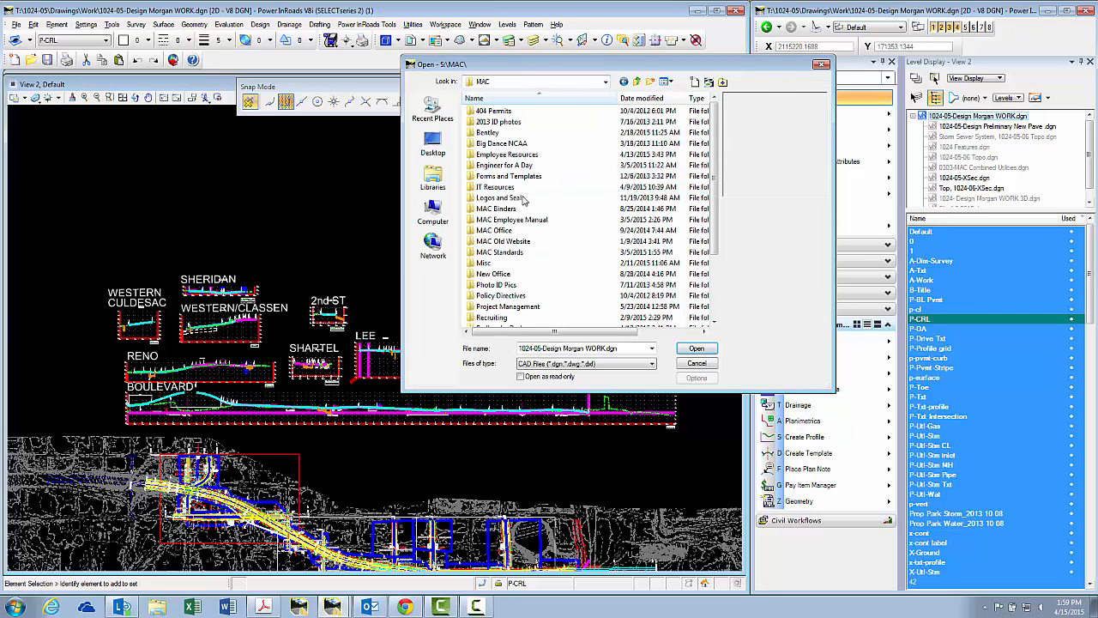
pyautogui.doubleClick(502, 252)
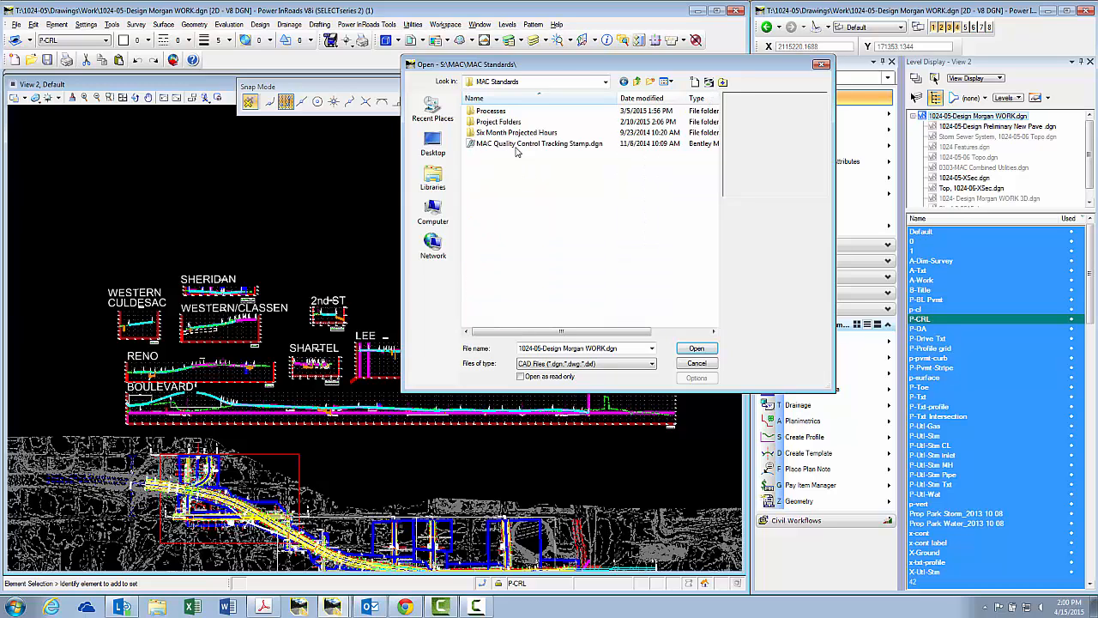
pyautogui.doubleClick(513, 124)
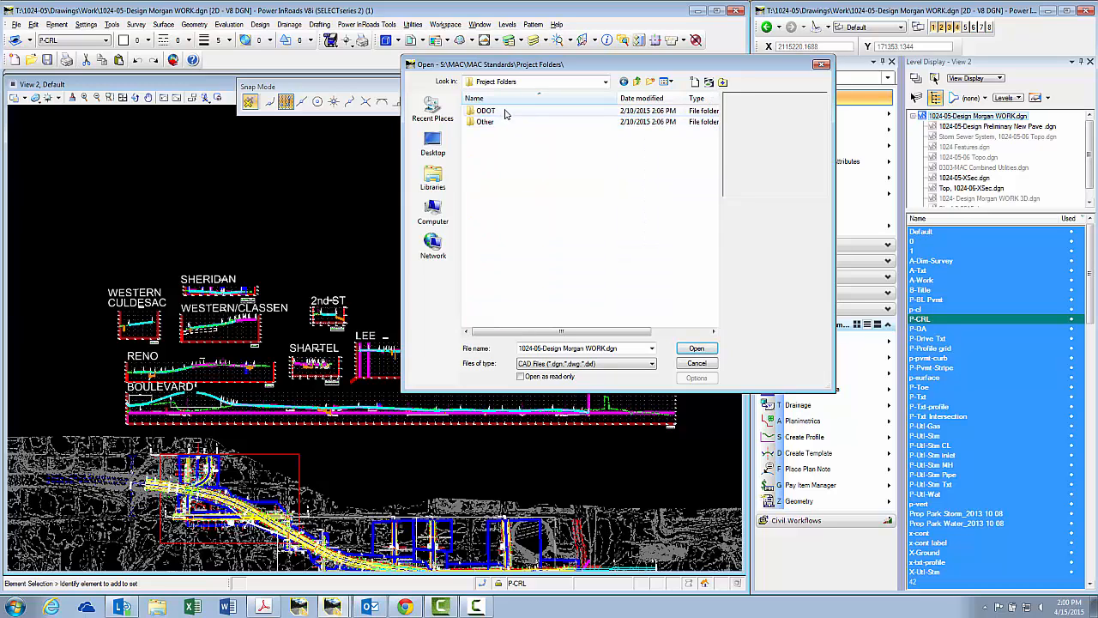
pyautogui.doubleClick(506, 112)
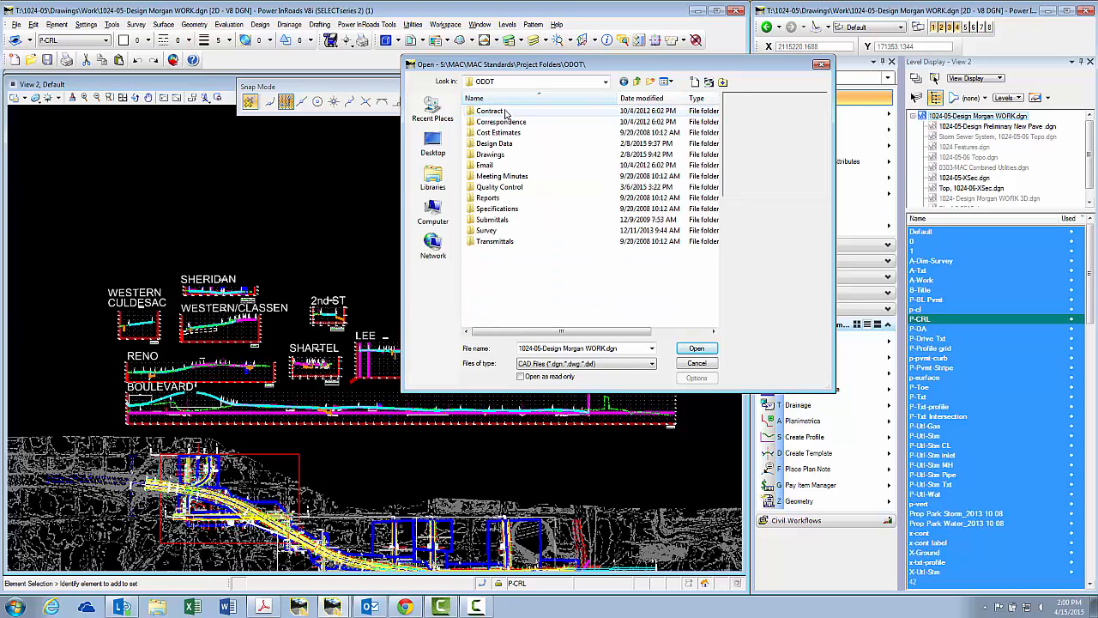
pyautogui.doubleClick(491, 155)
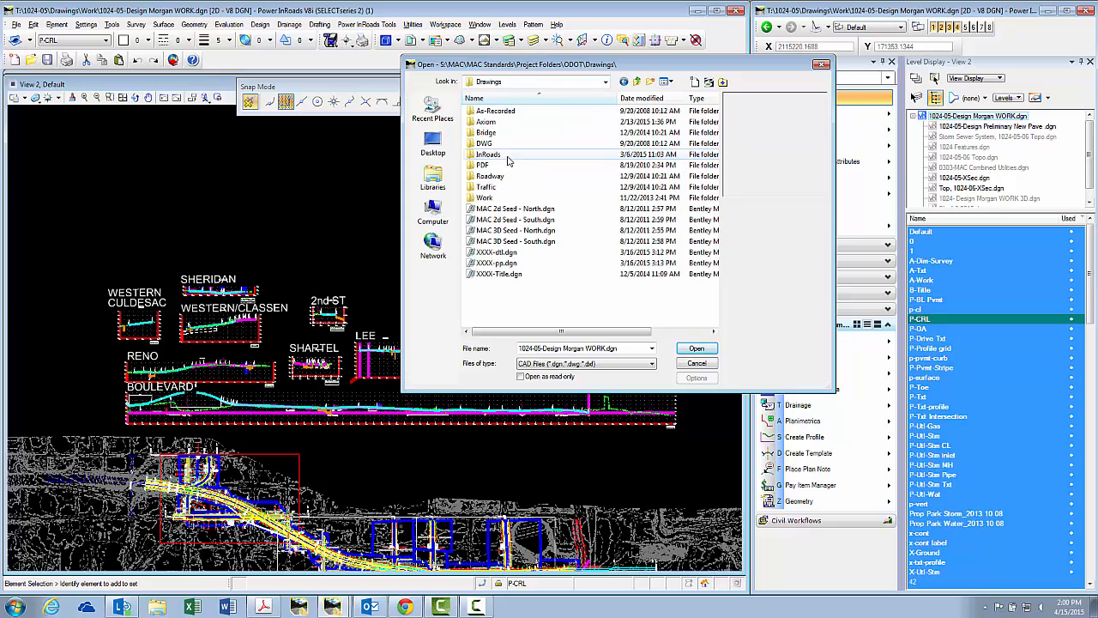
pyautogui.doubleClick(569, 209)
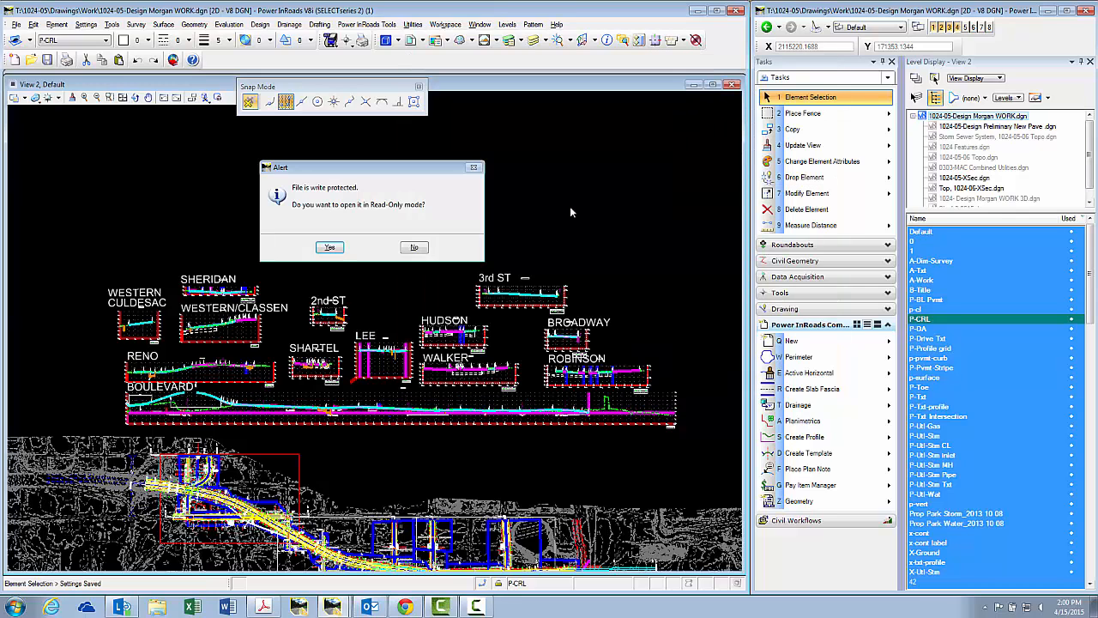
pyautogui.click(335, 248)
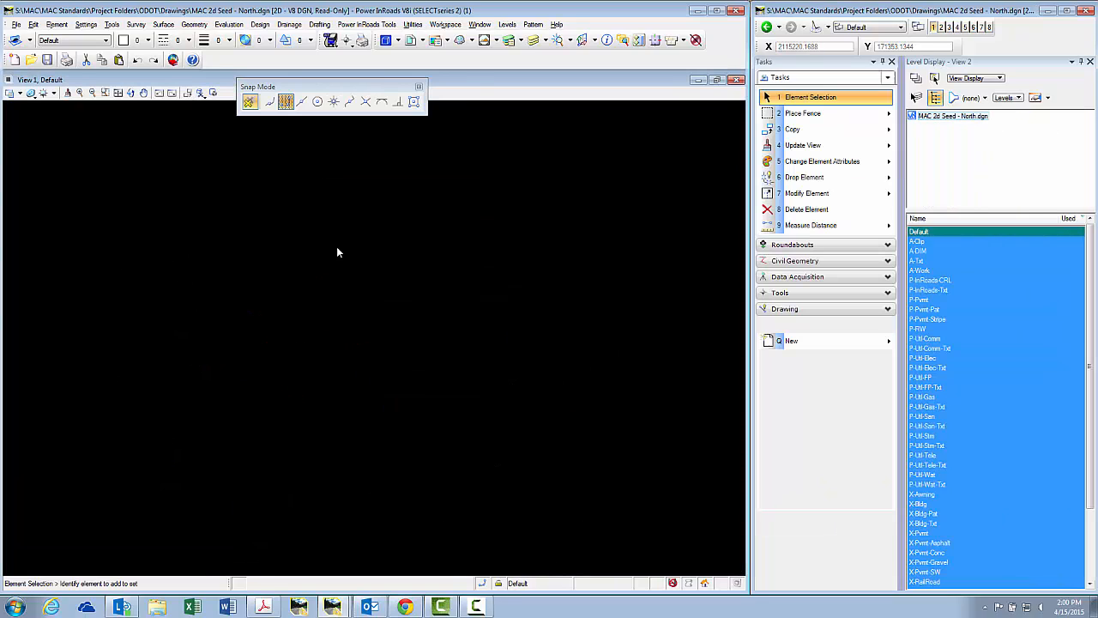
# Start Save As and browse to the T:\1024-05\Drawings\Work folder.
pyautogui.click(18, 28)
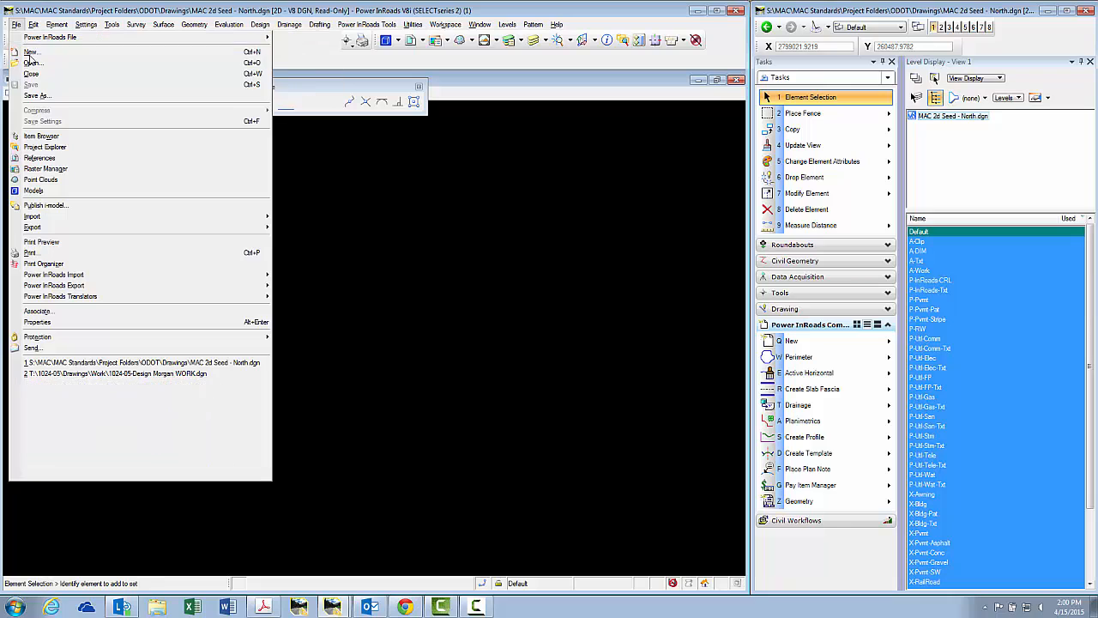
pyautogui.click(48, 98)
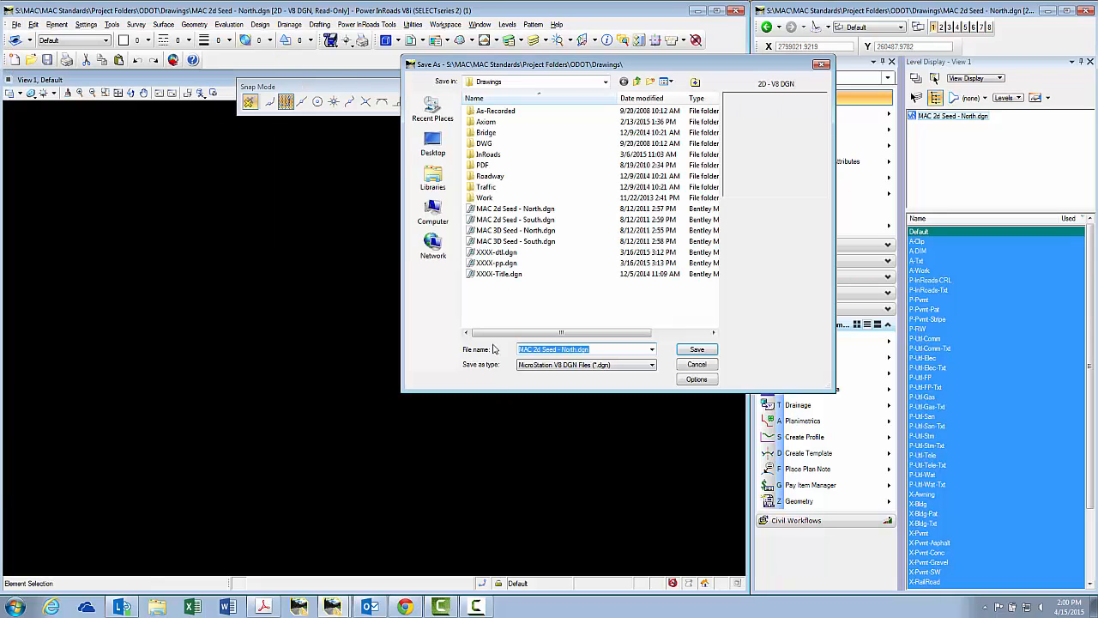
pyautogui.click(607, 81)
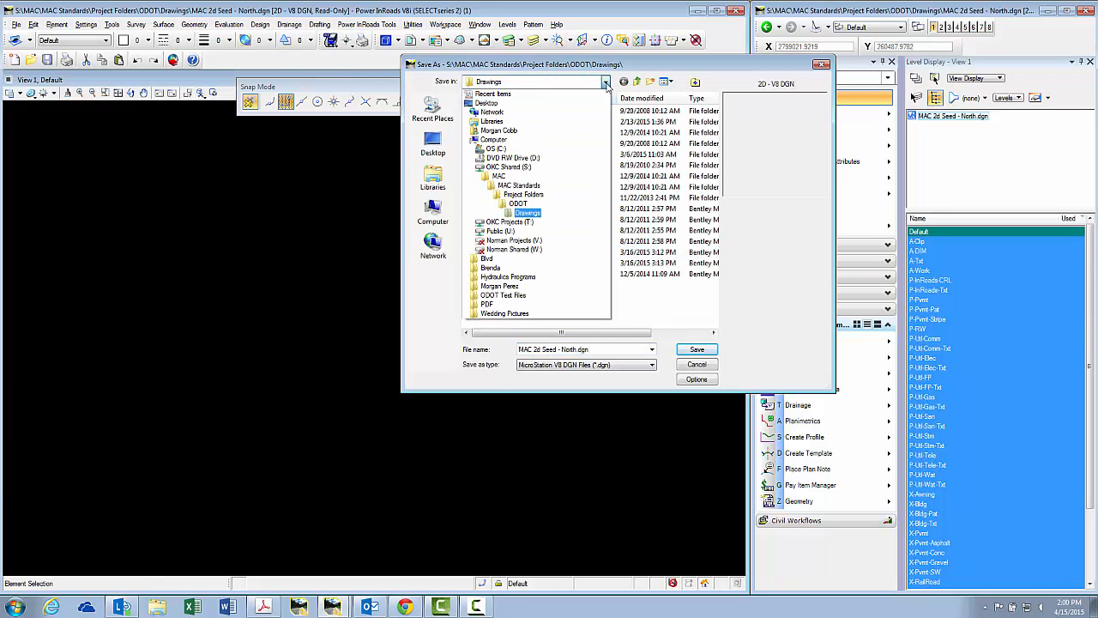
pyautogui.click(568, 222)
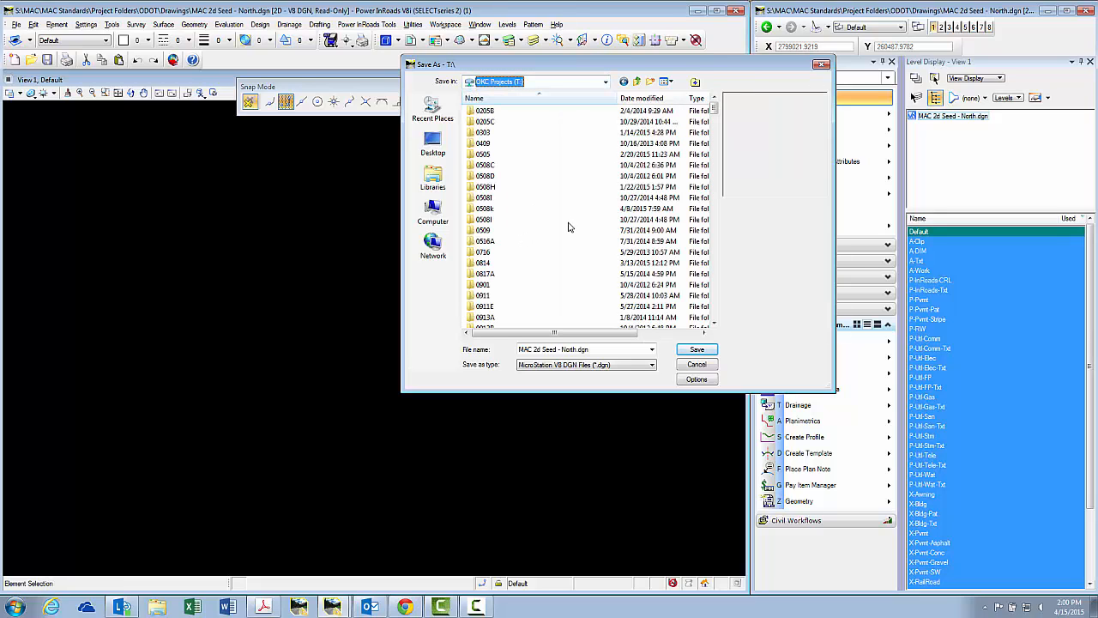
pyautogui.click(569, 295)
pyautogui.write('1025')
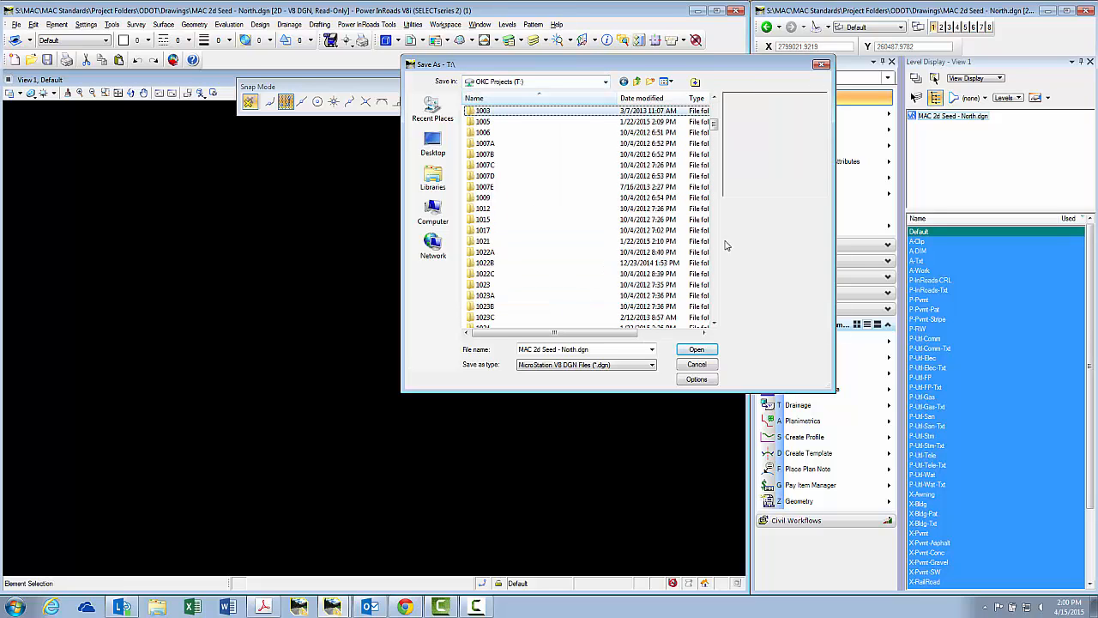
pyautogui.click(607, 223)
pyautogui.scroll(1, 608, 223)
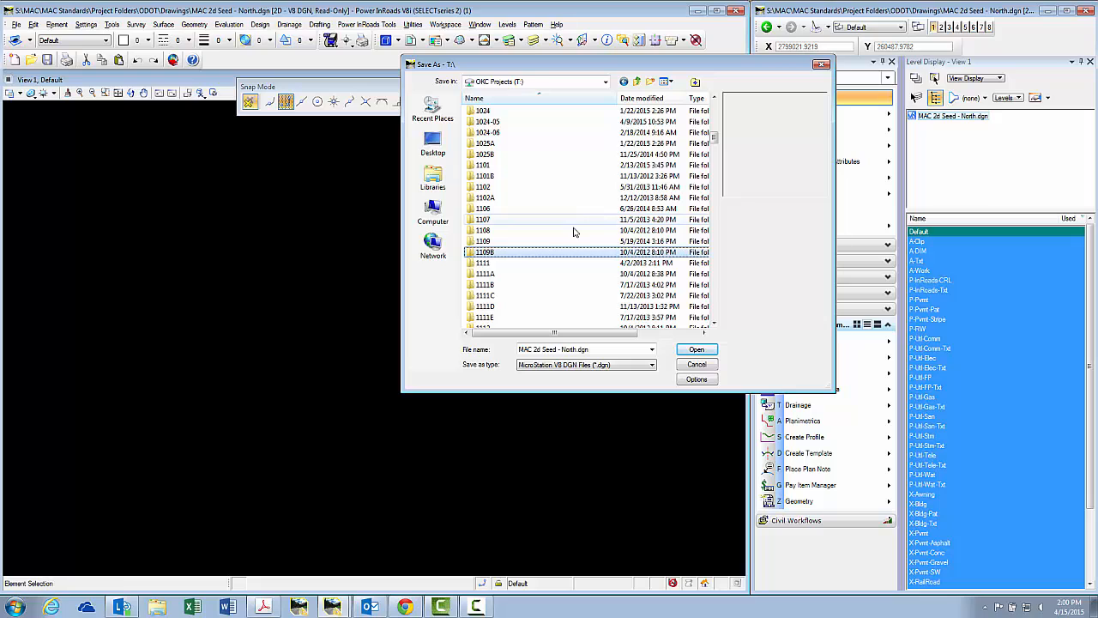
pyautogui.doubleClick(509, 124)
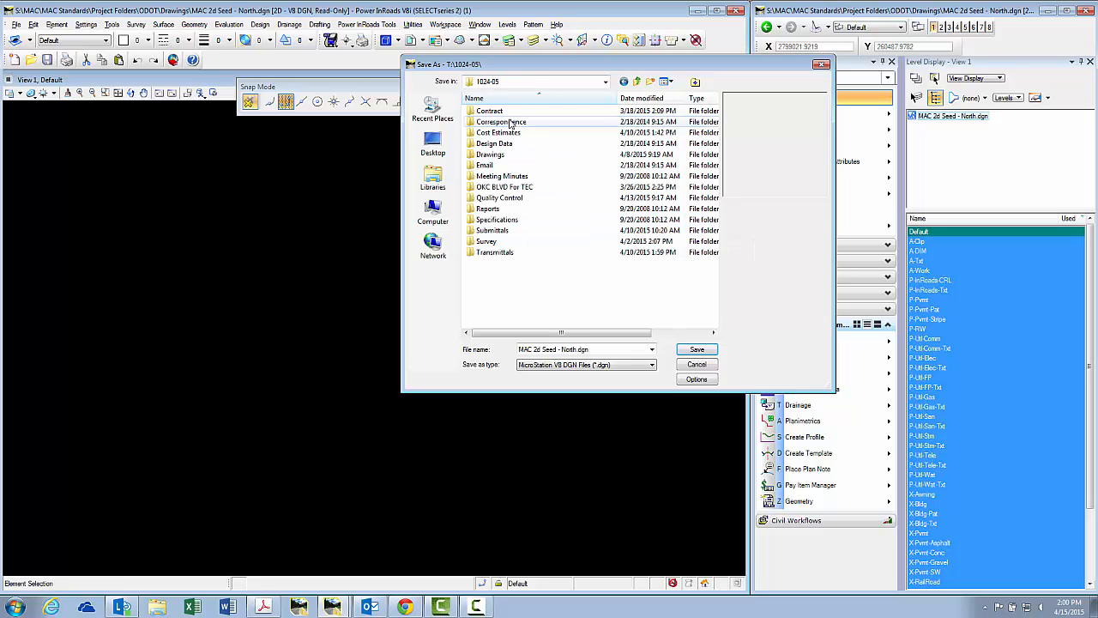
pyautogui.doubleClick(502, 157)
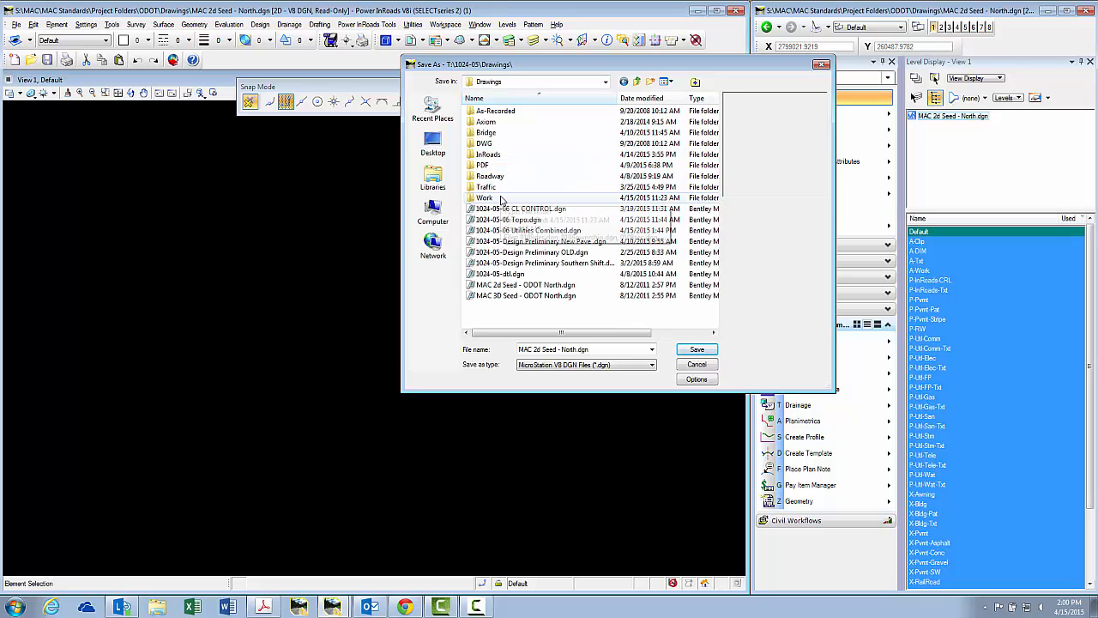
pyautogui.doubleClick(501, 198)
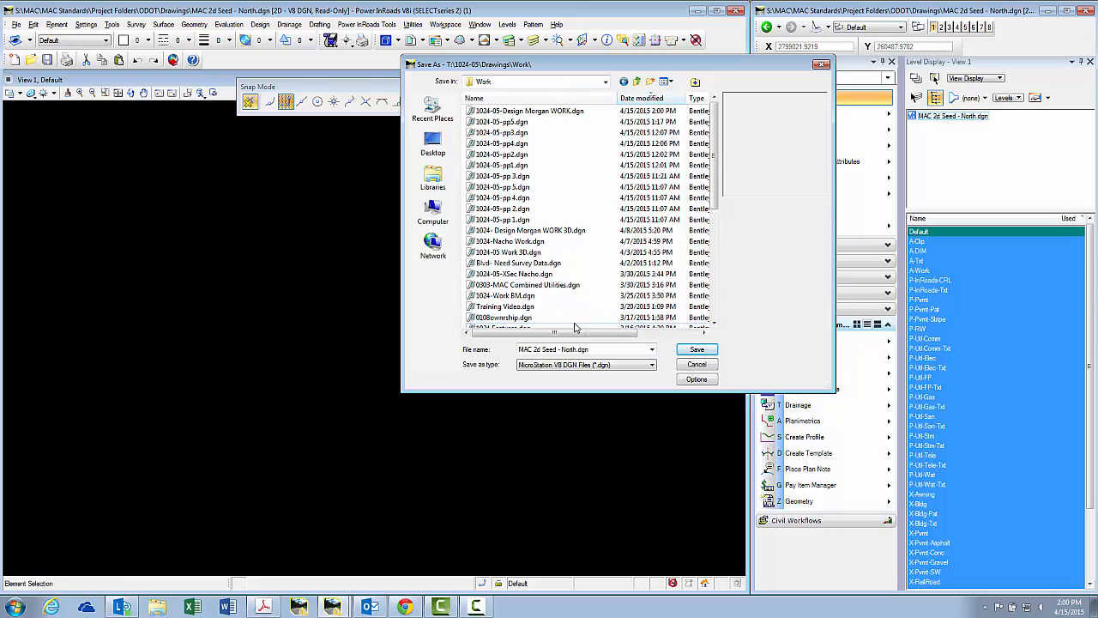
# Prefix the file name with 1024-05 and save the copy there.
pyautogui.click(521, 351)
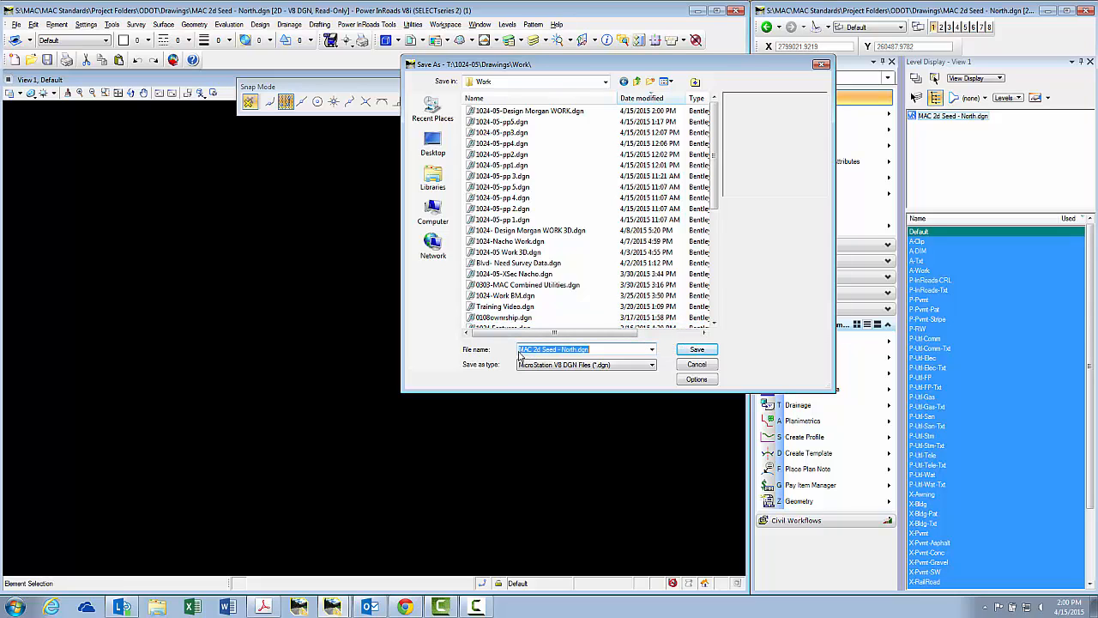
pyautogui.click(520, 351)
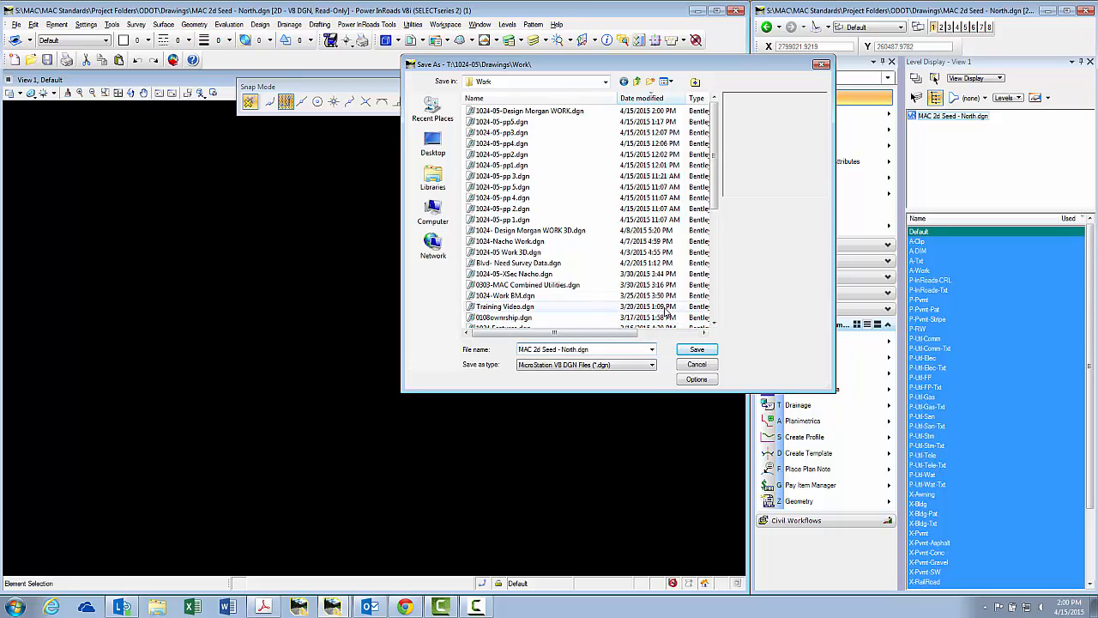
pyautogui.write('1024-05')
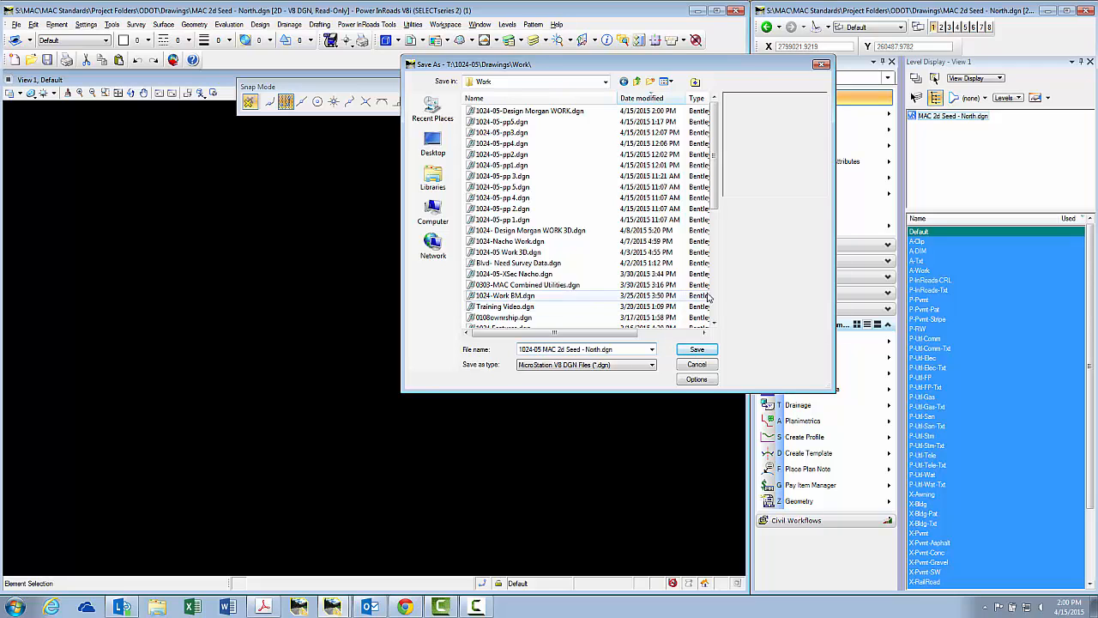
pyautogui.click(698, 350)
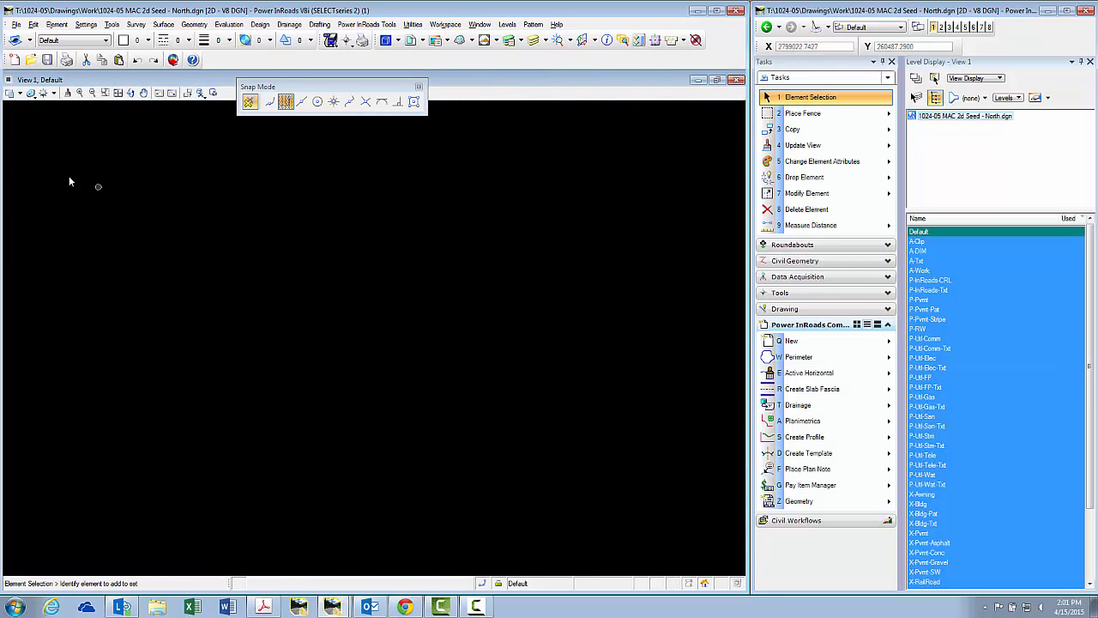
# Toggle Level Overrides in View 1's display attributes.
pyautogui.click(19, 92)
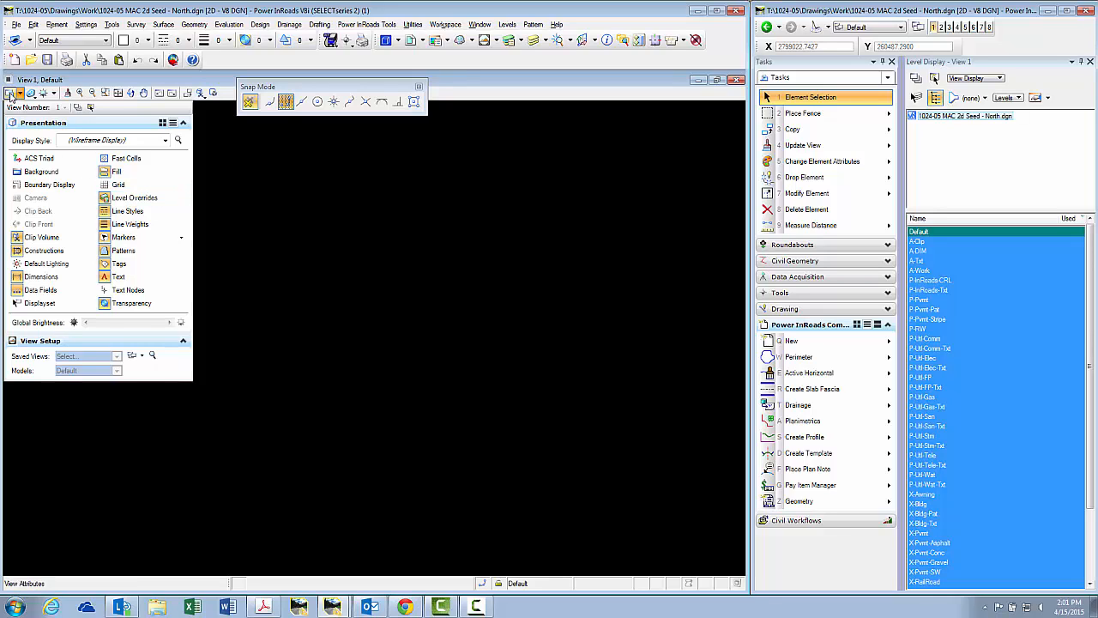
pyautogui.click(10, 94)
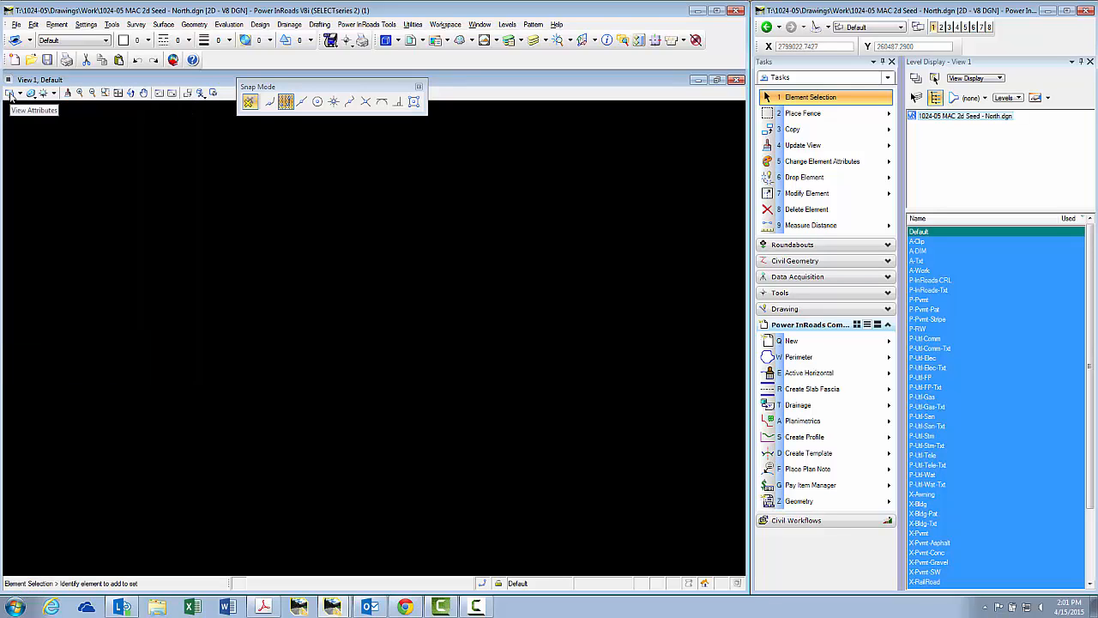
pyautogui.click(11, 94)
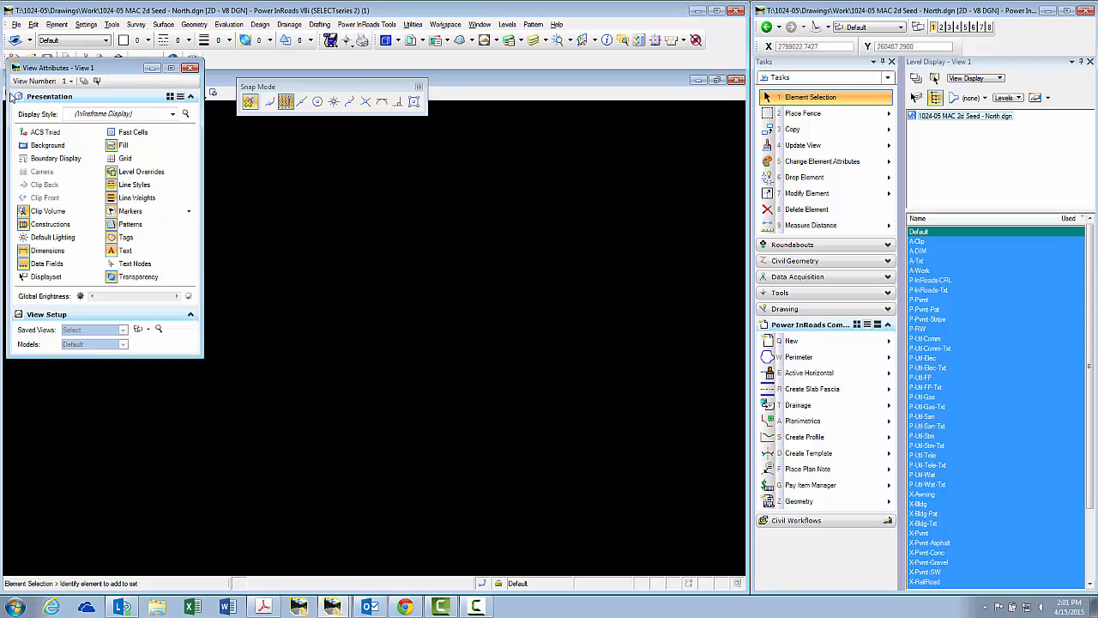
pyautogui.click(157, 175)
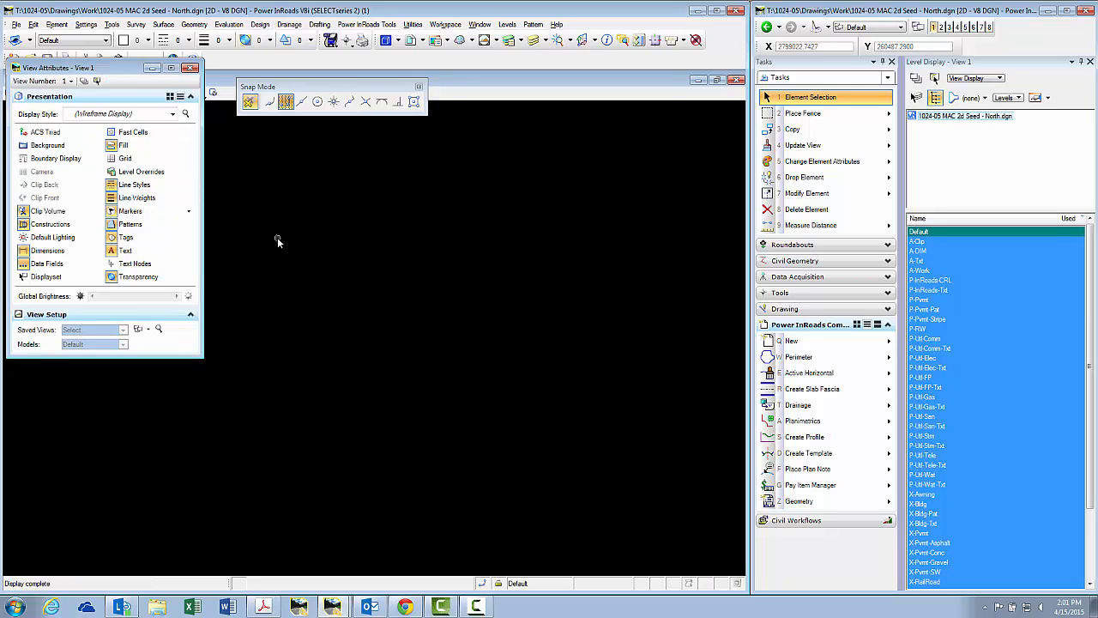
pyautogui.click(190, 67)
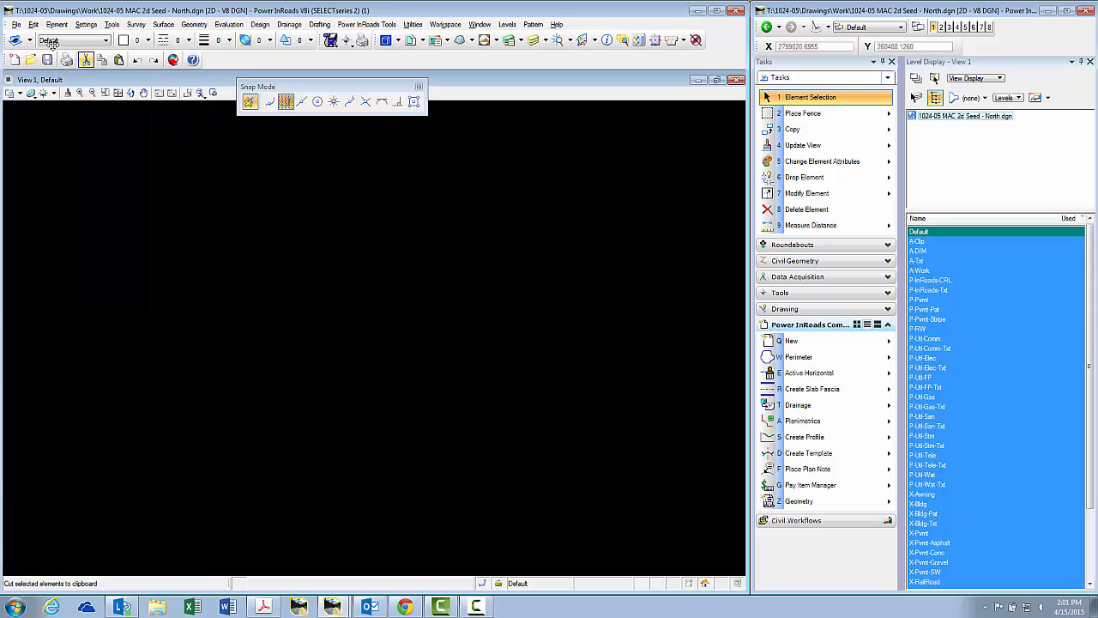
# Save the current drawing settings.
pyautogui.click(16, 24)
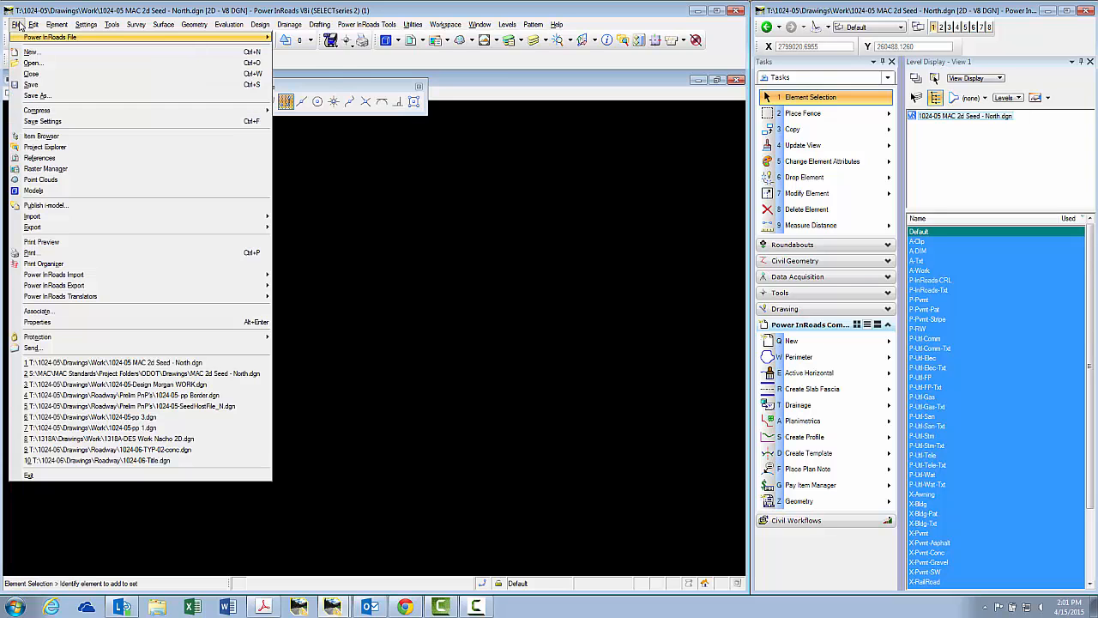
pyautogui.click(64, 121)
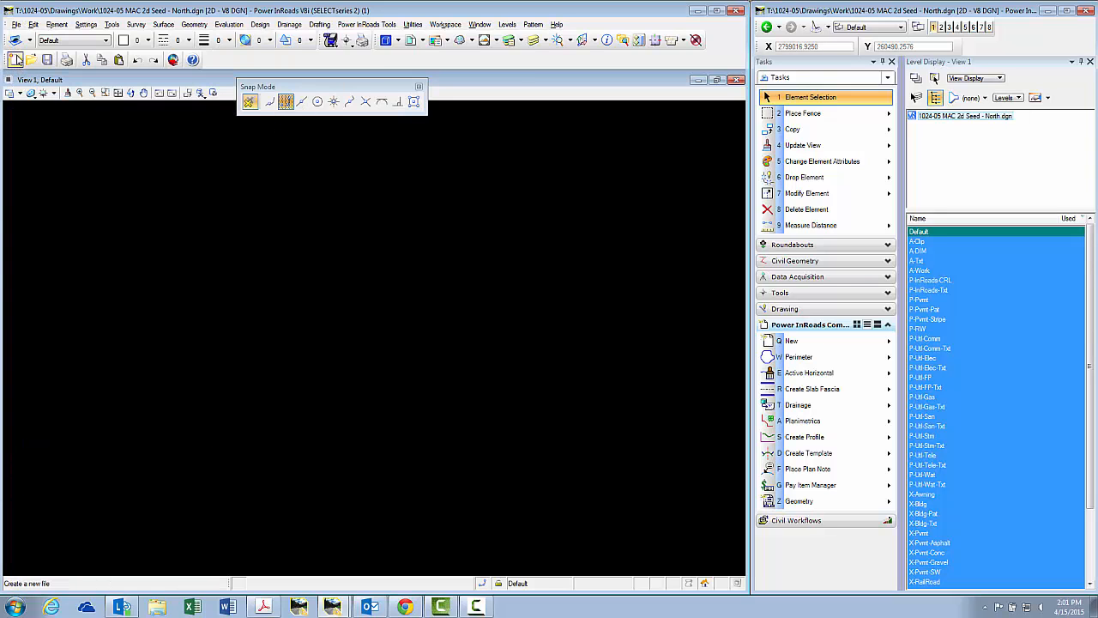
pyautogui.click(16, 24)
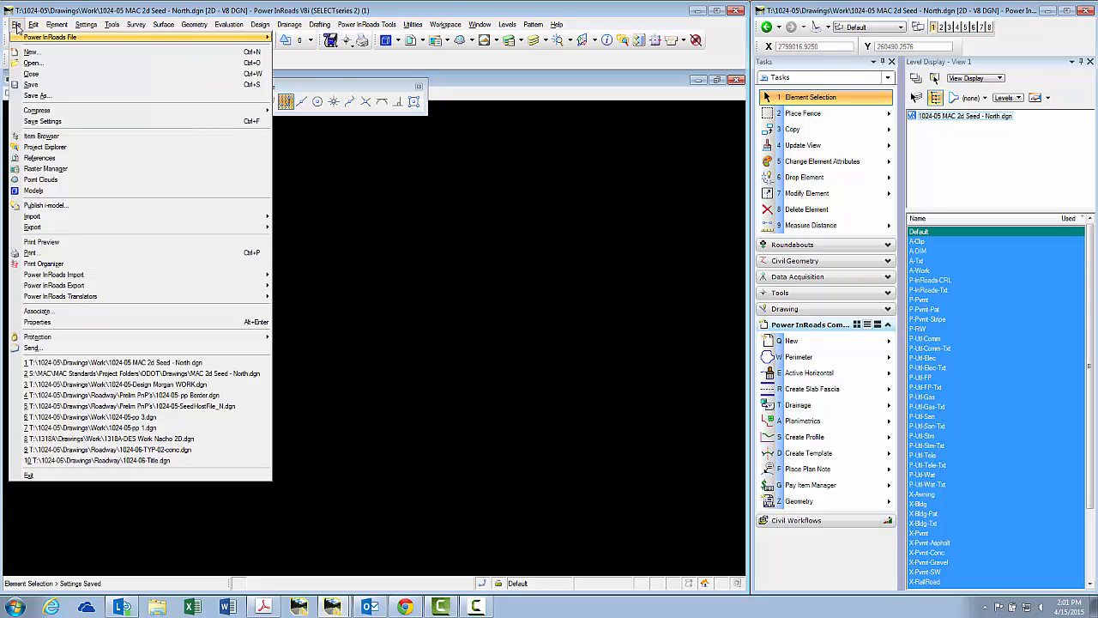
# Open 1024-05- pp Border.dgn from Drawings\Roadway\Prelim PnP's.
pyautogui.click(32, 63)
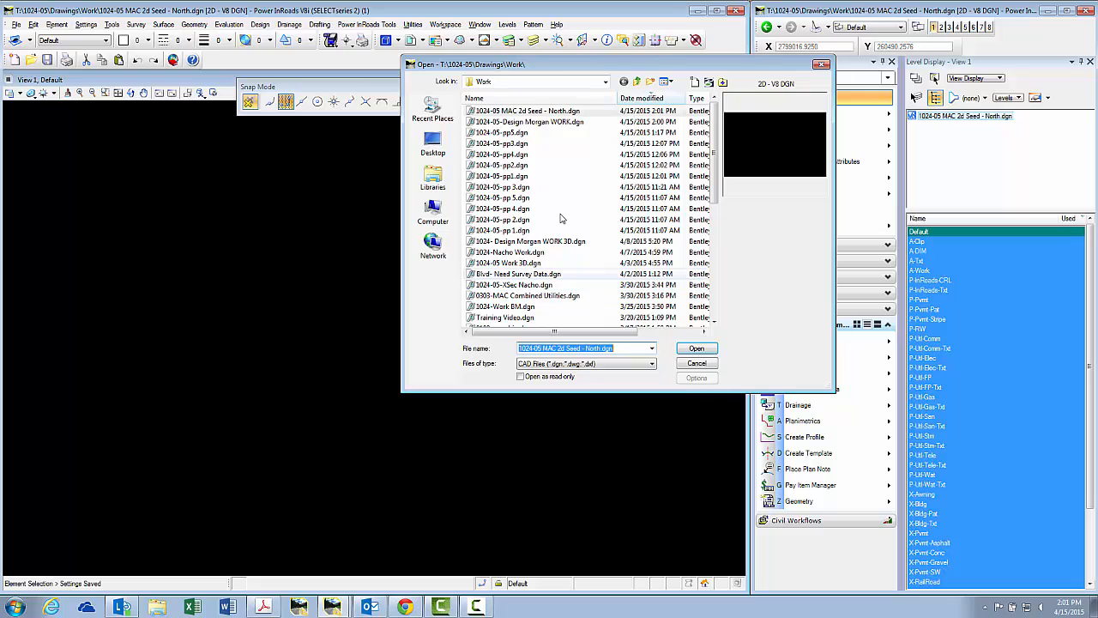
pyautogui.click(606, 81)
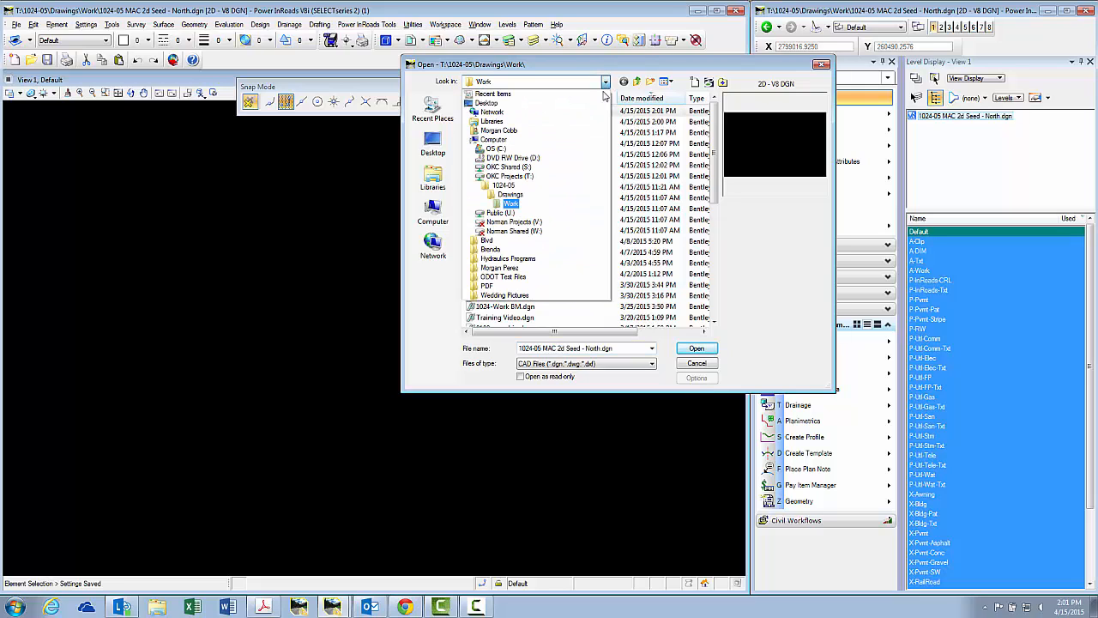
pyautogui.click(587, 198)
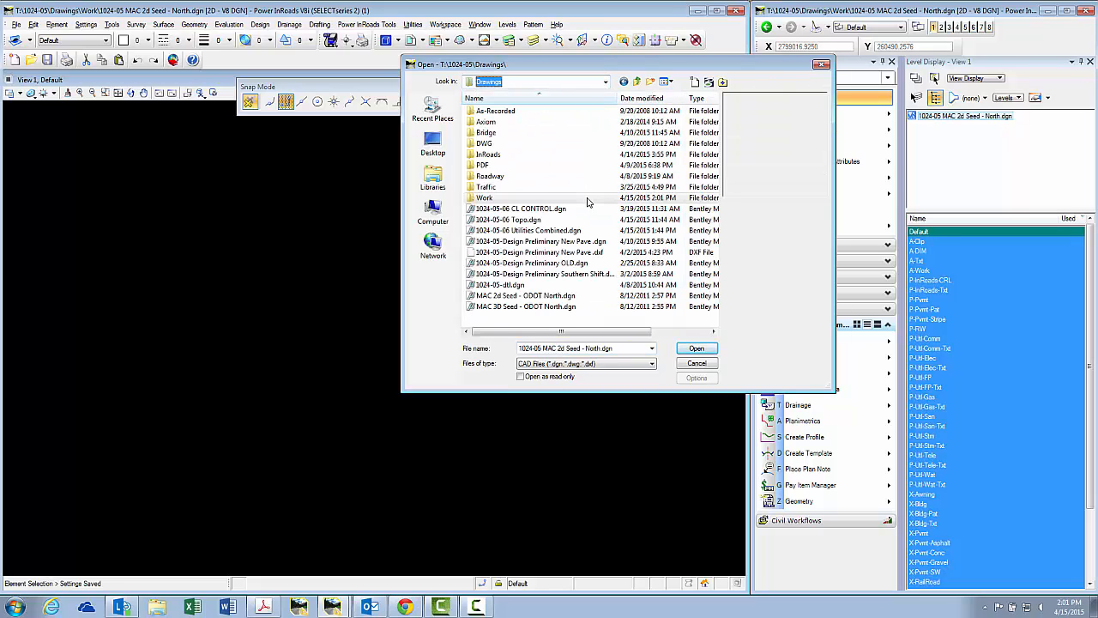
pyautogui.doubleClick(589, 176)
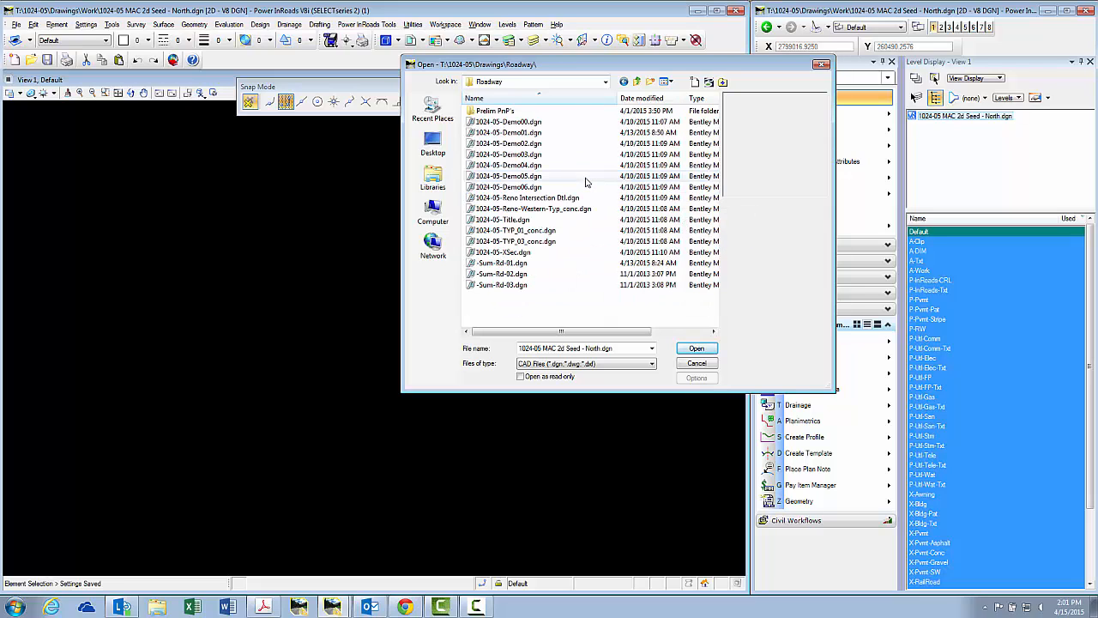
pyautogui.doubleClick(498, 111)
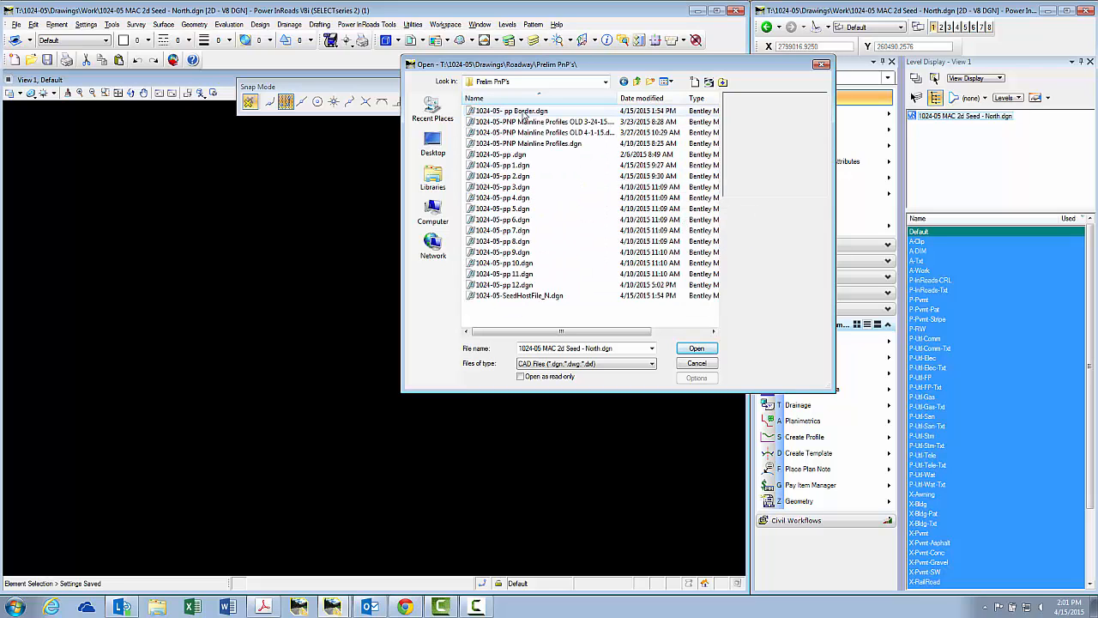
pyautogui.click(537, 113)
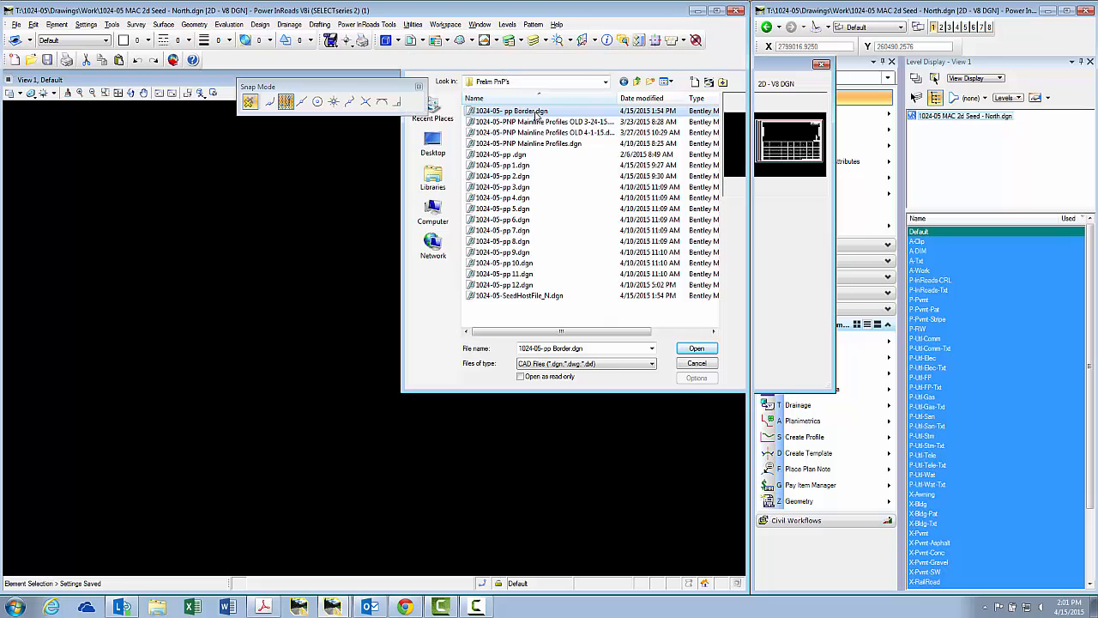
pyautogui.doubleClick(535, 112)
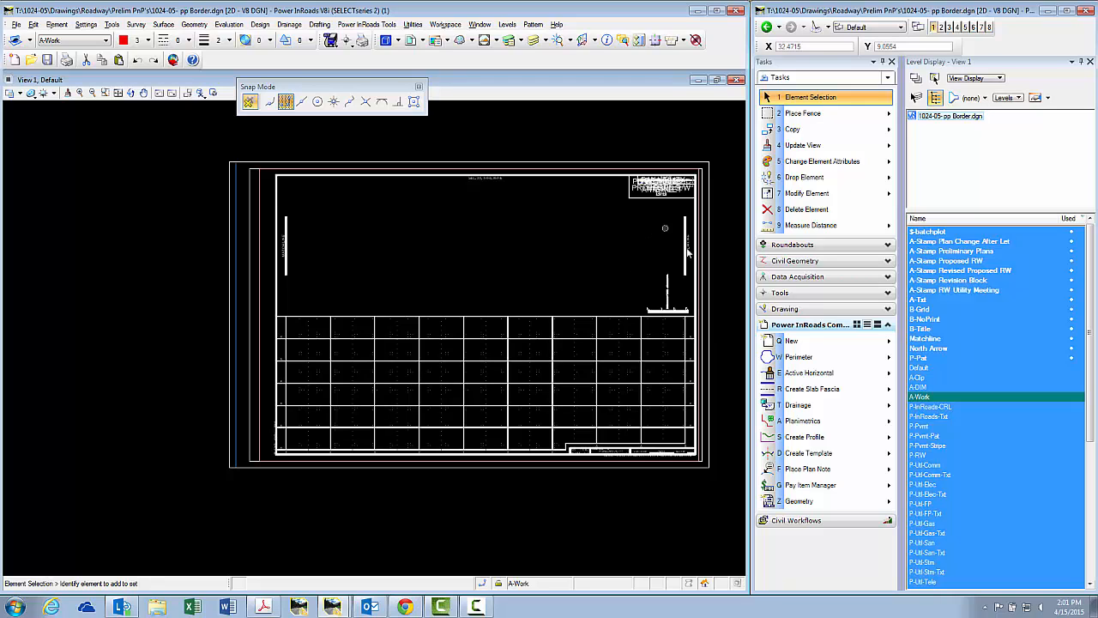
# Hide the Matchline and North Arrow levels while zooming around the sheet.
pyautogui.scroll(2, 703, 250)
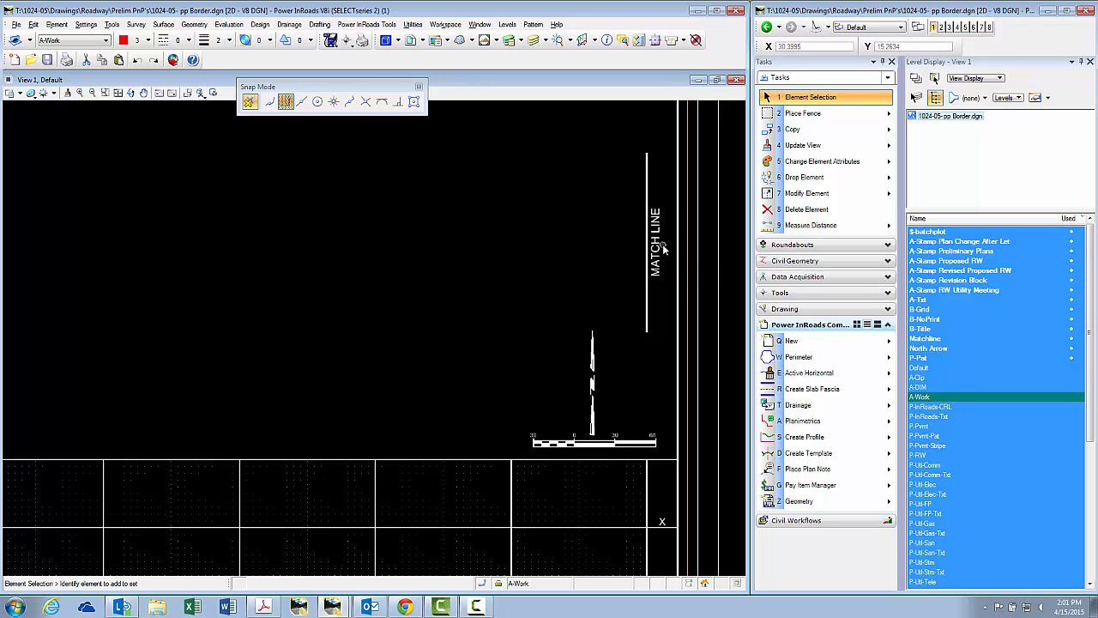
pyautogui.click(940, 339)
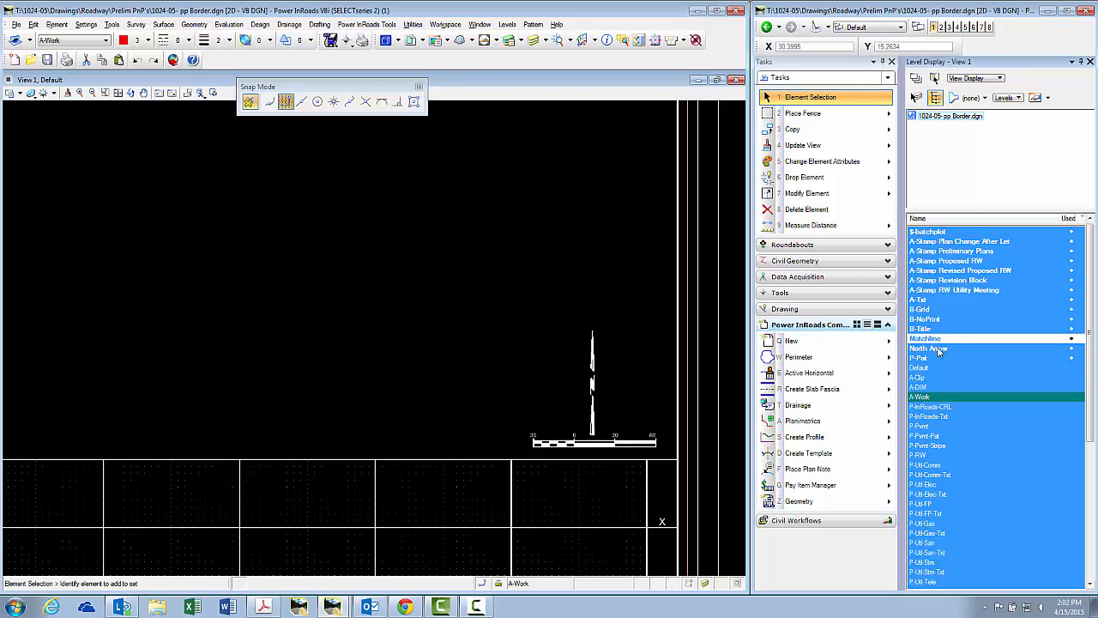
pyautogui.click(941, 349)
pyautogui.scroll(-3, 661, 341)
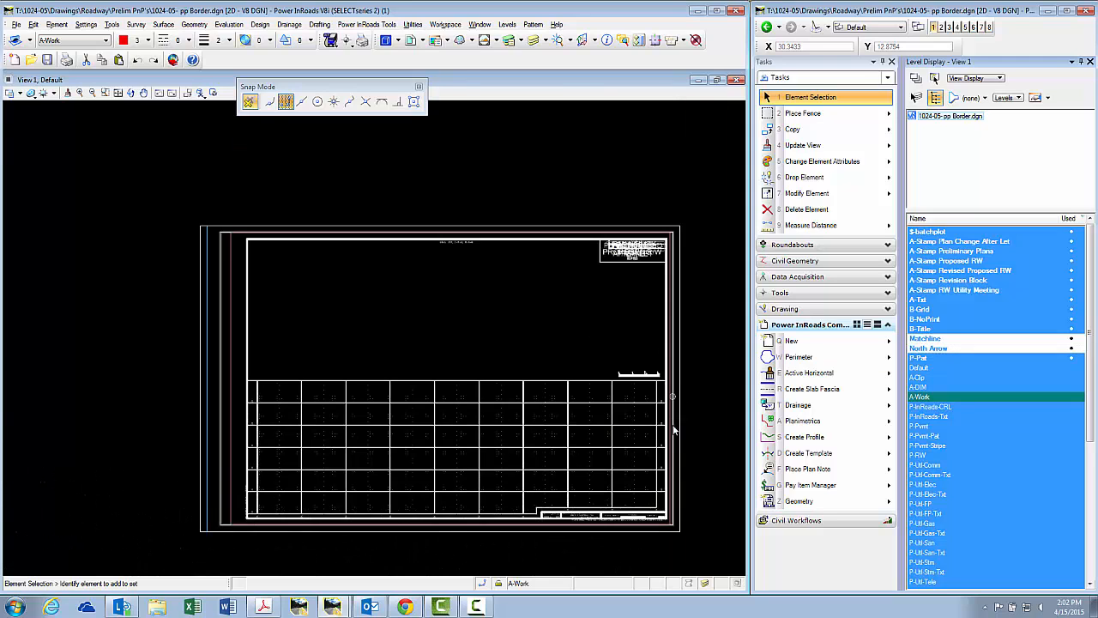
pyautogui.scroll(5, 673, 429)
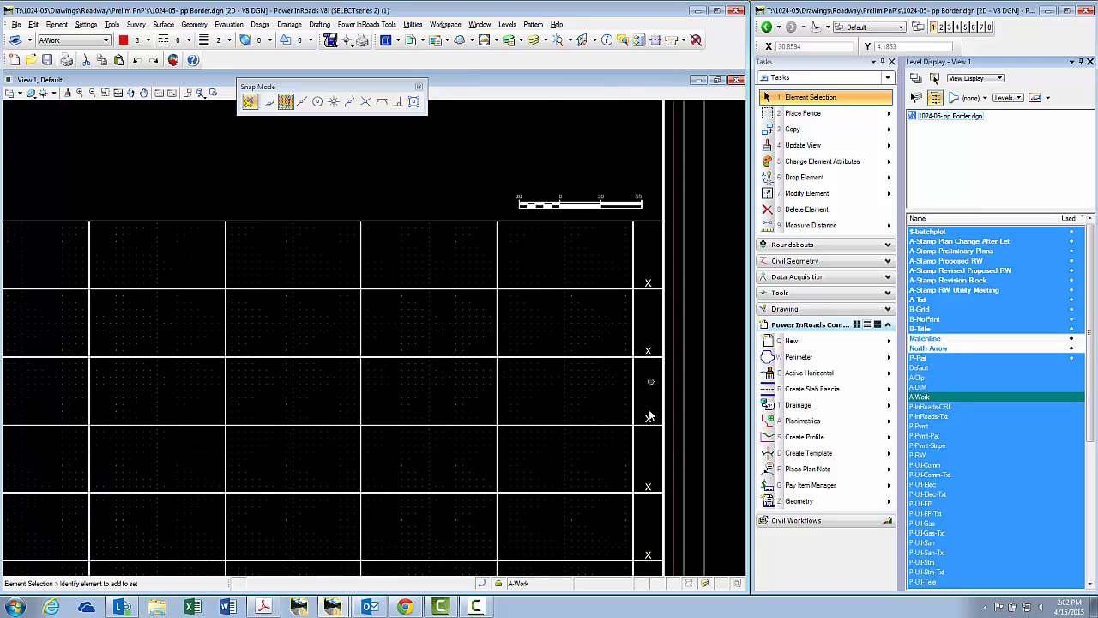
pyautogui.scroll(-2, 649, 286)
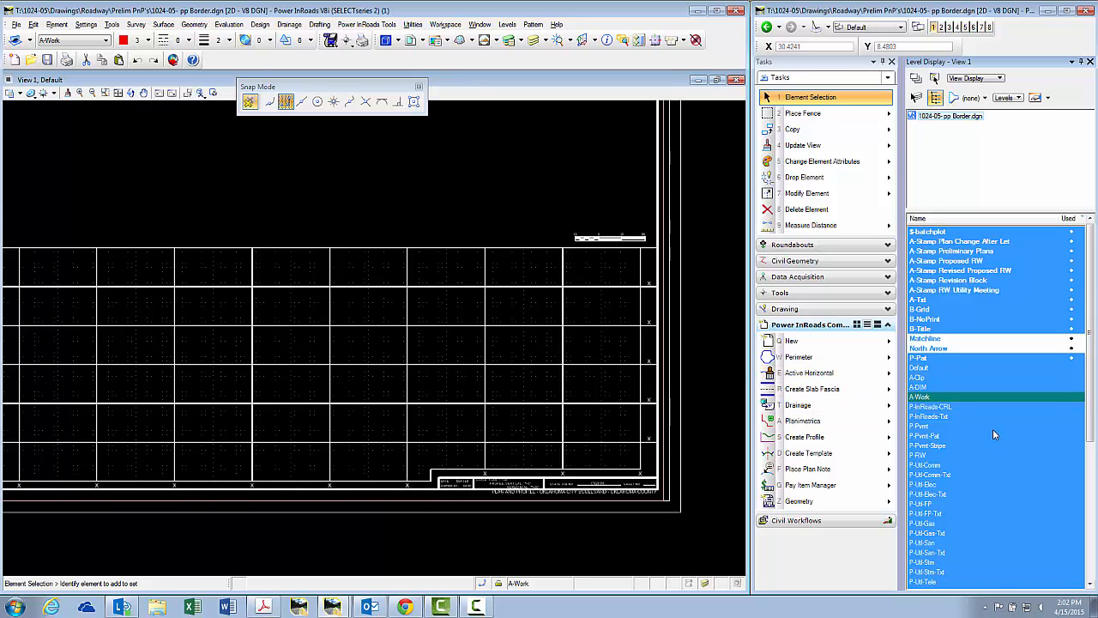
# Toggle the A-Txt level to locate the scale bar, then zoom in on it.
pyautogui.click(926, 301)
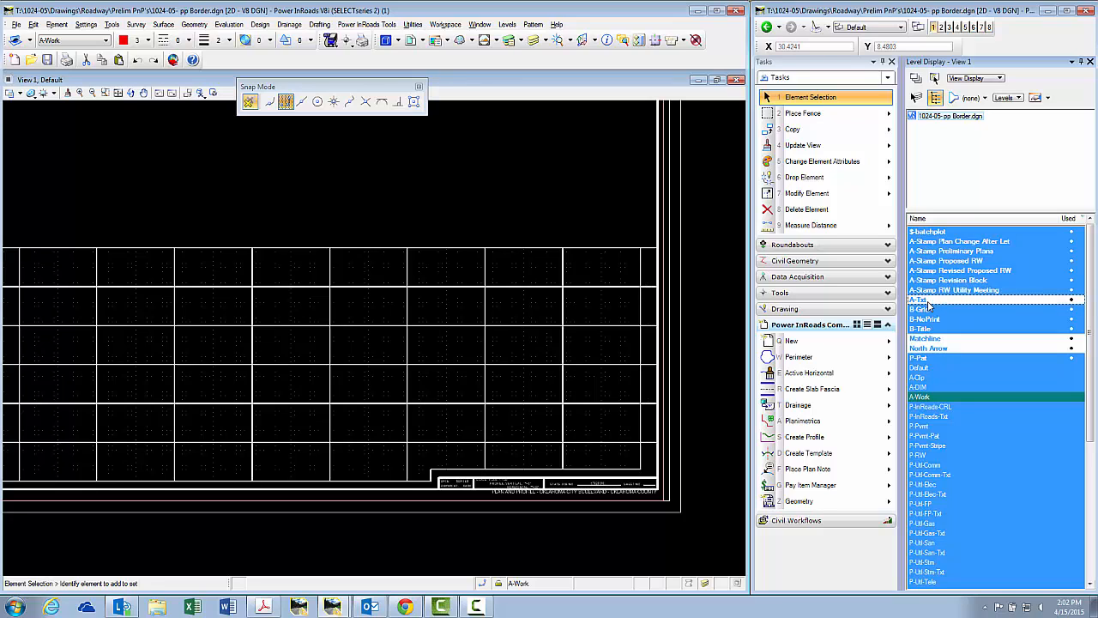
pyautogui.click(926, 300)
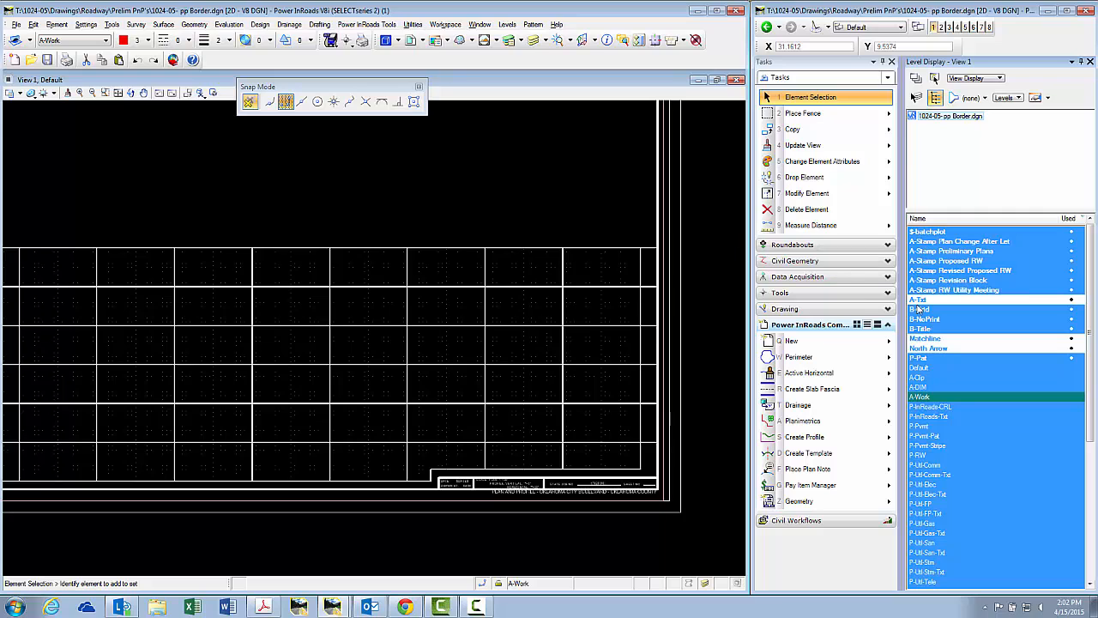
pyautogui.click(922, 301)
pyautogui.scroll(4, 644, 236)
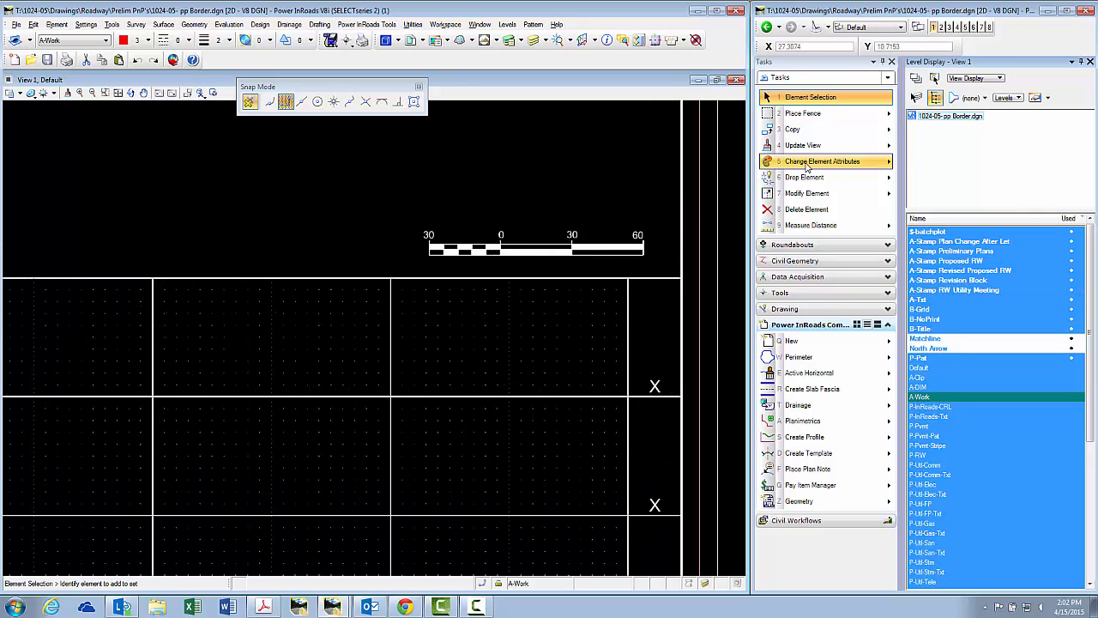
pyautogui.moveTo(809, 163)
pyautogui.click(856, 173)
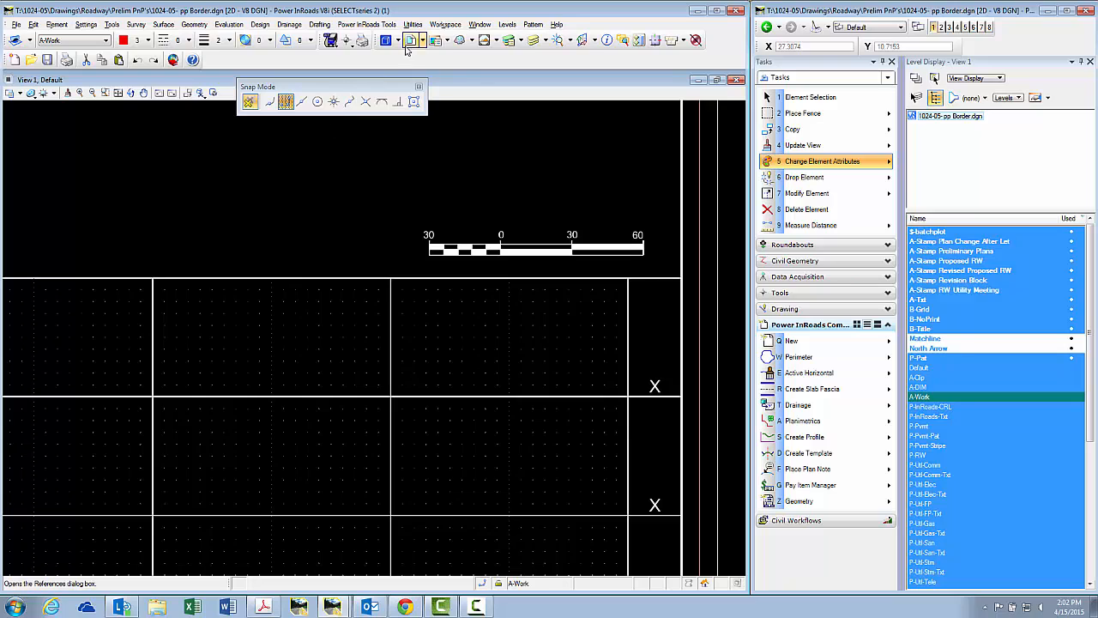
# Create a new level named Scale in Level Manager and make it active.
pyautogui.click(509, 40)
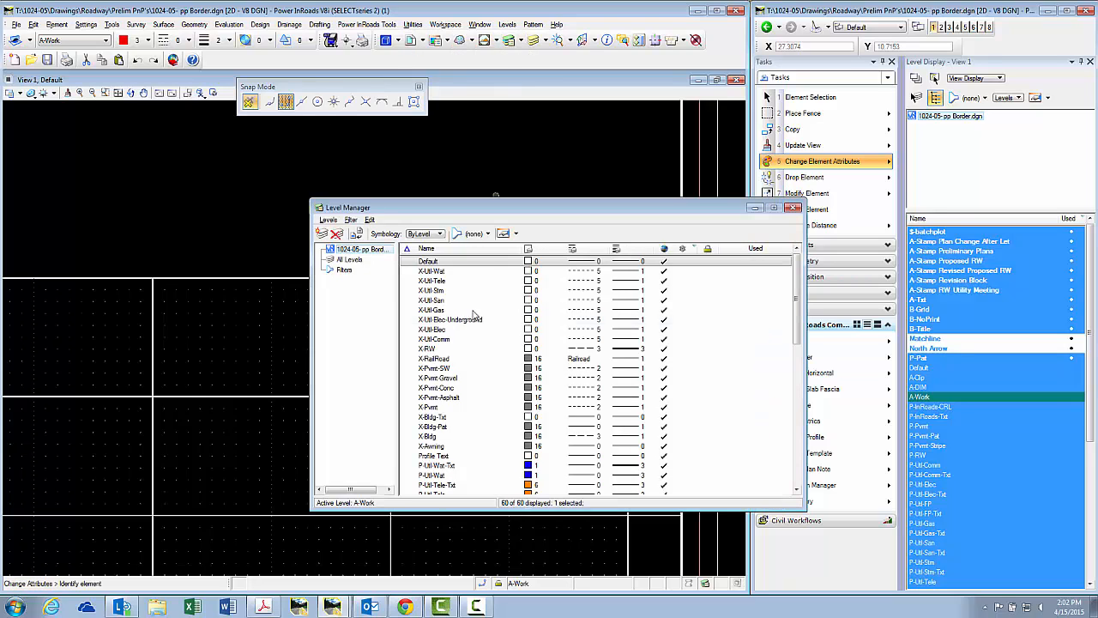
pyautogui.rightClick(476, 318)
pyautogui.click(495, 320)
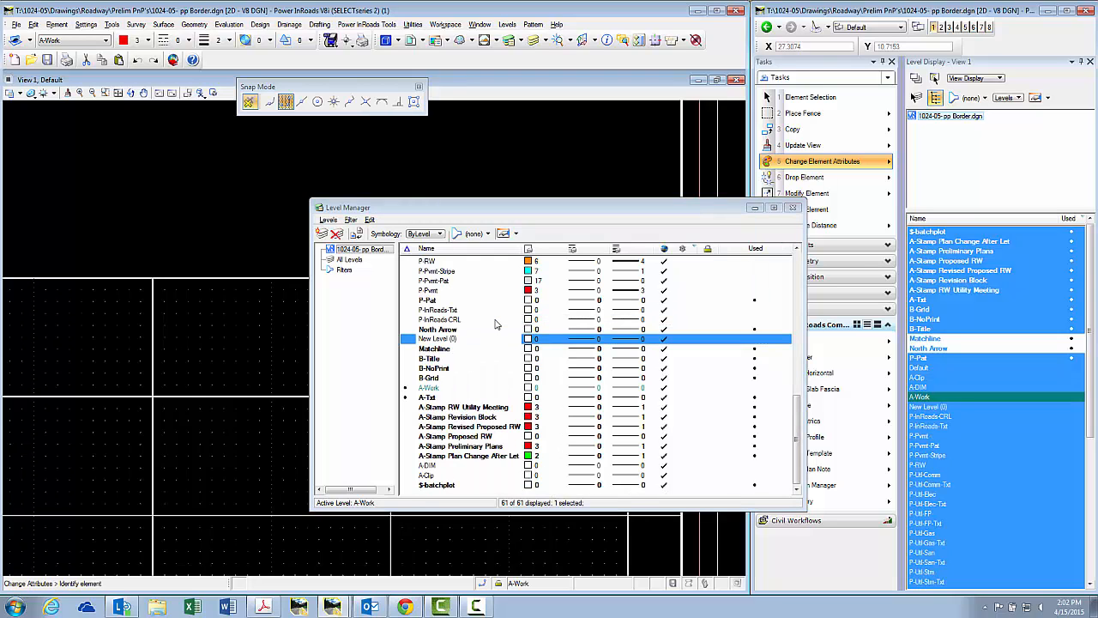
pyautogui.click(458, 339)
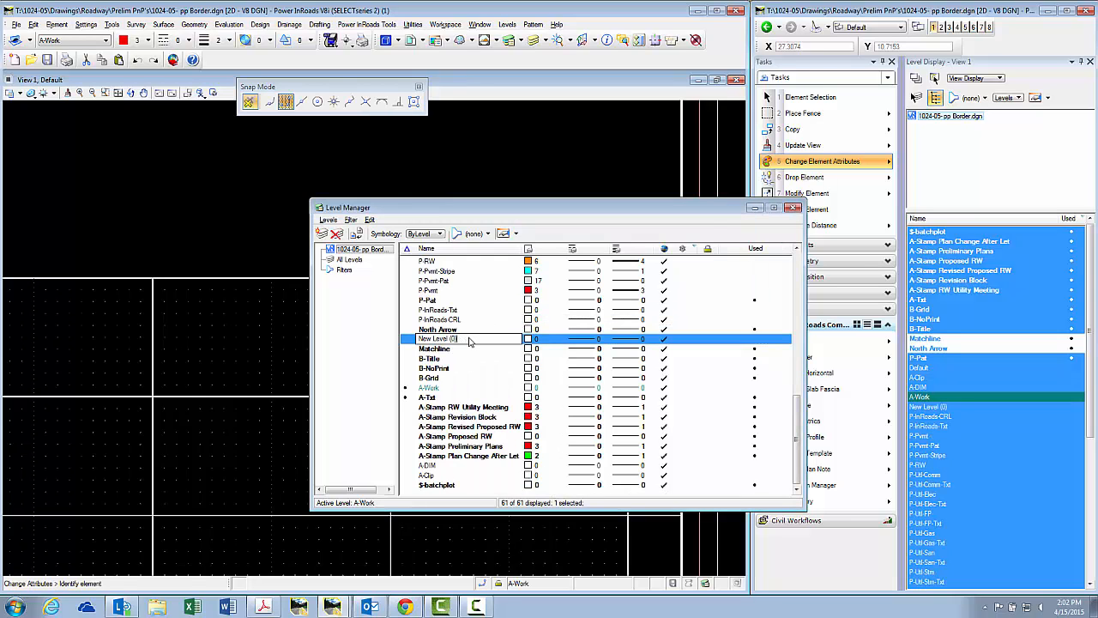
pyautogui.press('BackSpace')
pyautogui.press('BackSpace')
pyautogui.press('BackSpace')
pyautogui.press('BackSpace')
pyautogui.press('BackSpace')
pyautogui.press('BackSpace')
pyautogui.press('BackSpace')
pyautogui.press('BackSpace')
pyautogui.press('BackSpace')
pyautogui.press('BackSpace')
pyautogui.press('BackSpace')
pyautogui.press('BackSpace')
pyautogui.press('BackSpace')
pyautogui.press('Return')
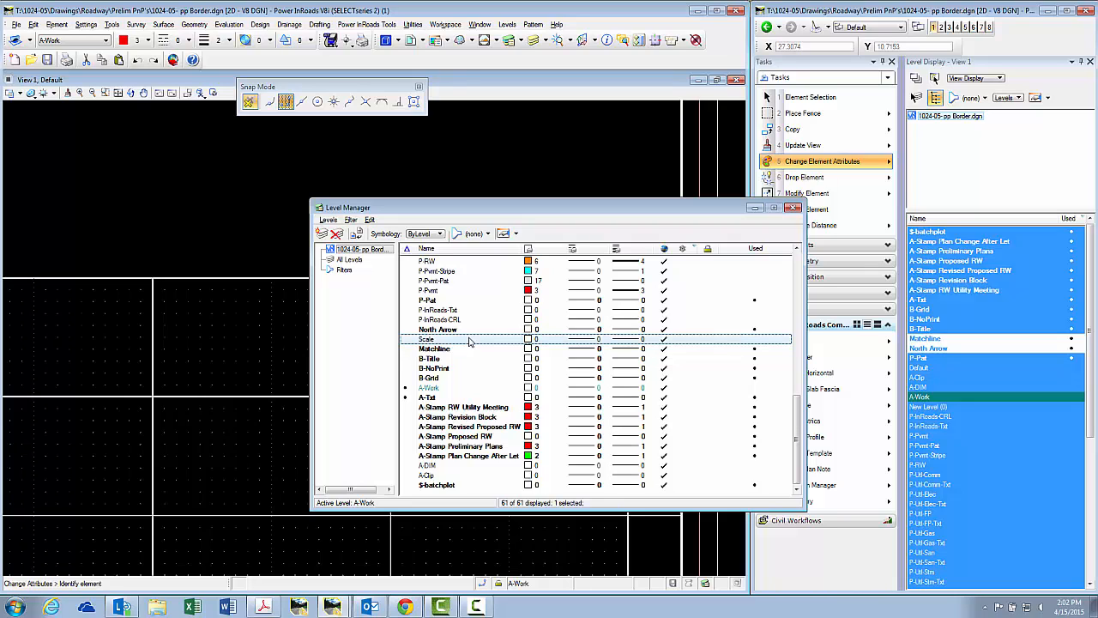
pyautogui.doubleClick(469, 342)
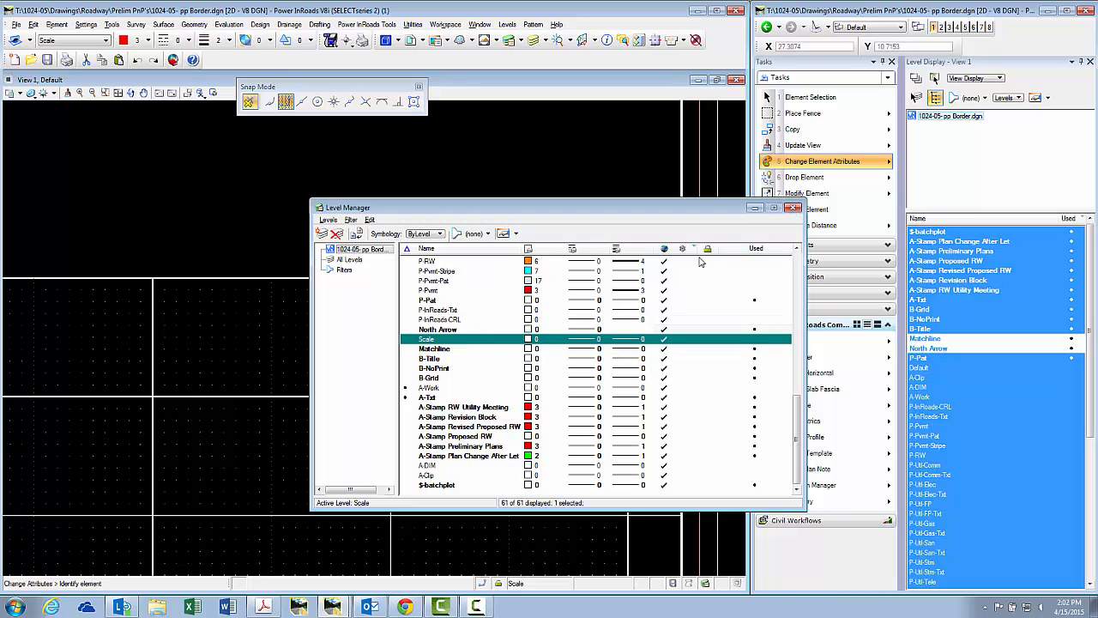
pyautogui.click(793, 207)
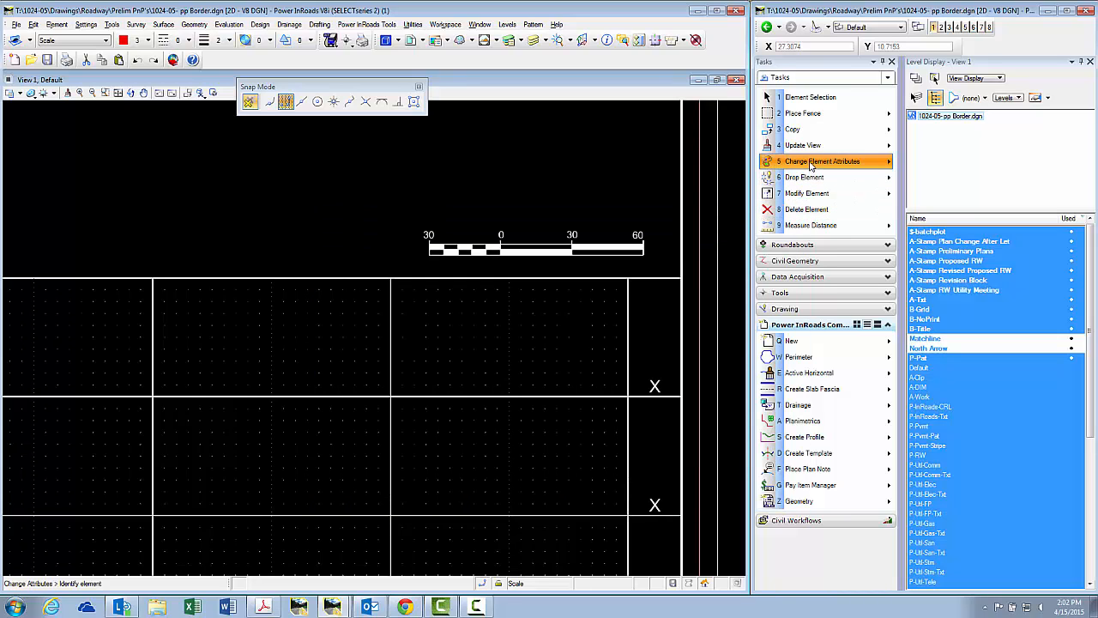
# Move the scale bar to the Scale level, changing only its level attribute.
pyautogui.click(802, 97)
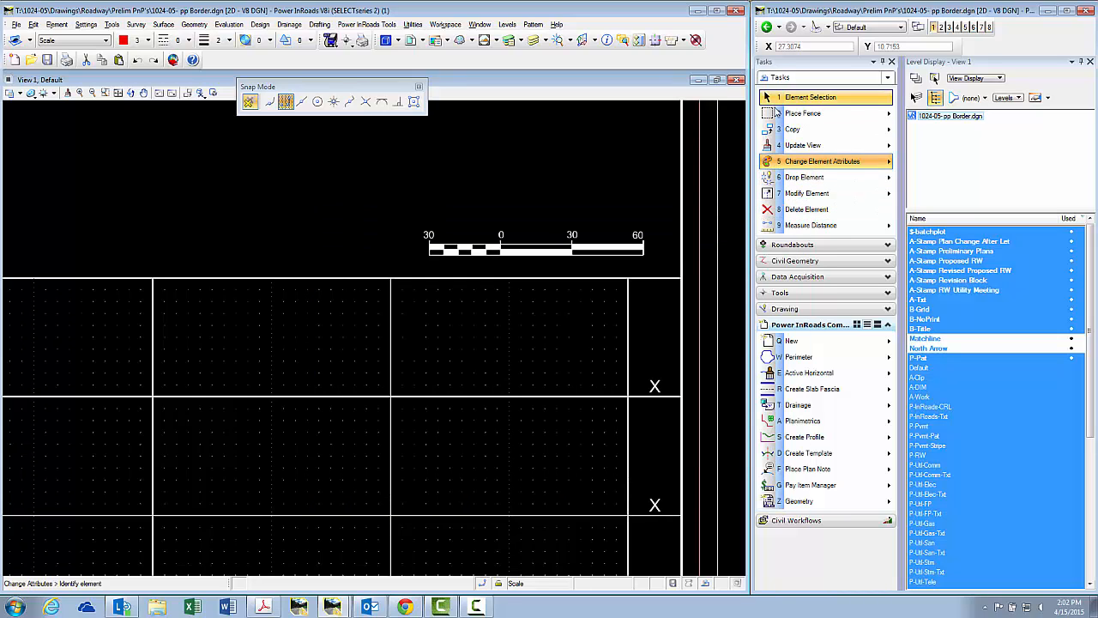
pyautogui.click(641, 269)
pyautogui.press('5')
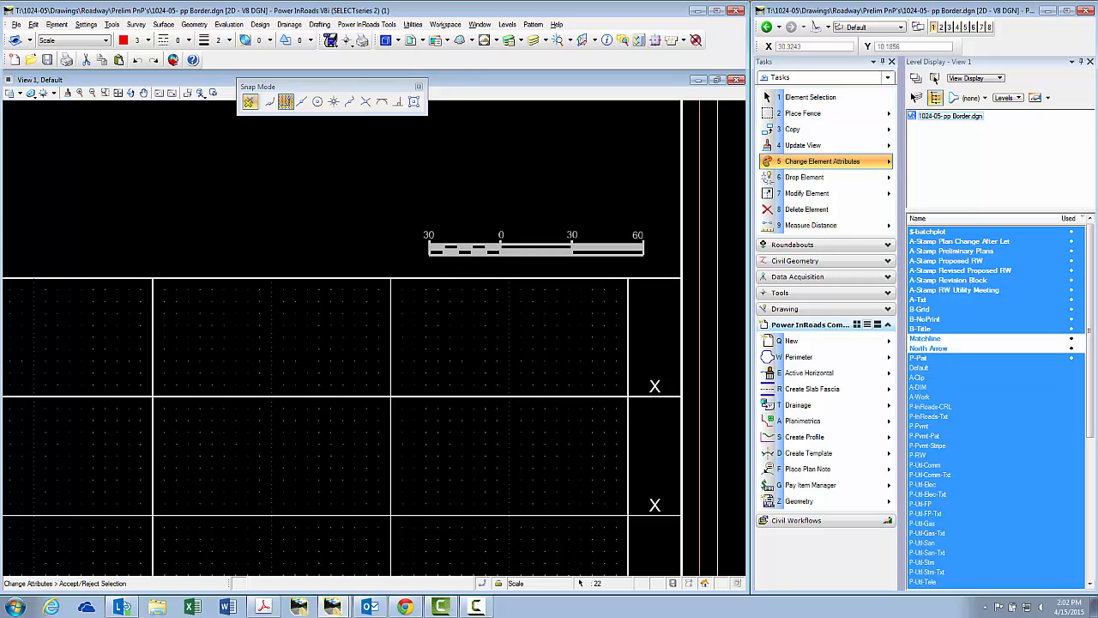
pyautogui.moveTo(1097, 142); pyautogui.dragTo(716, 163)
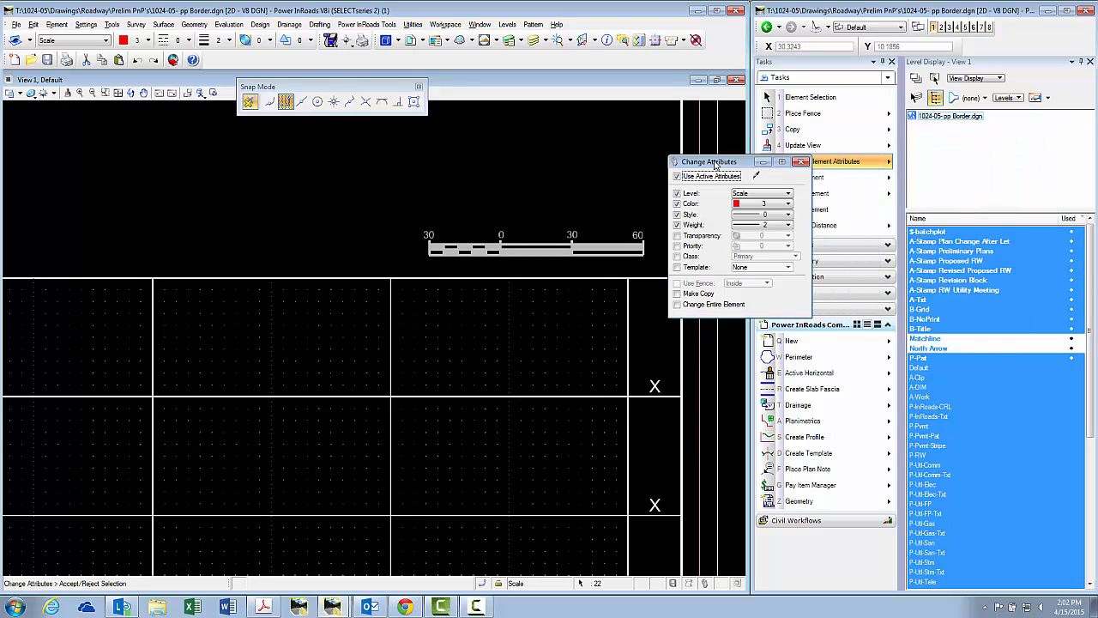
pyautogui.click(690, 205)
pyautogui.click(691, 214)
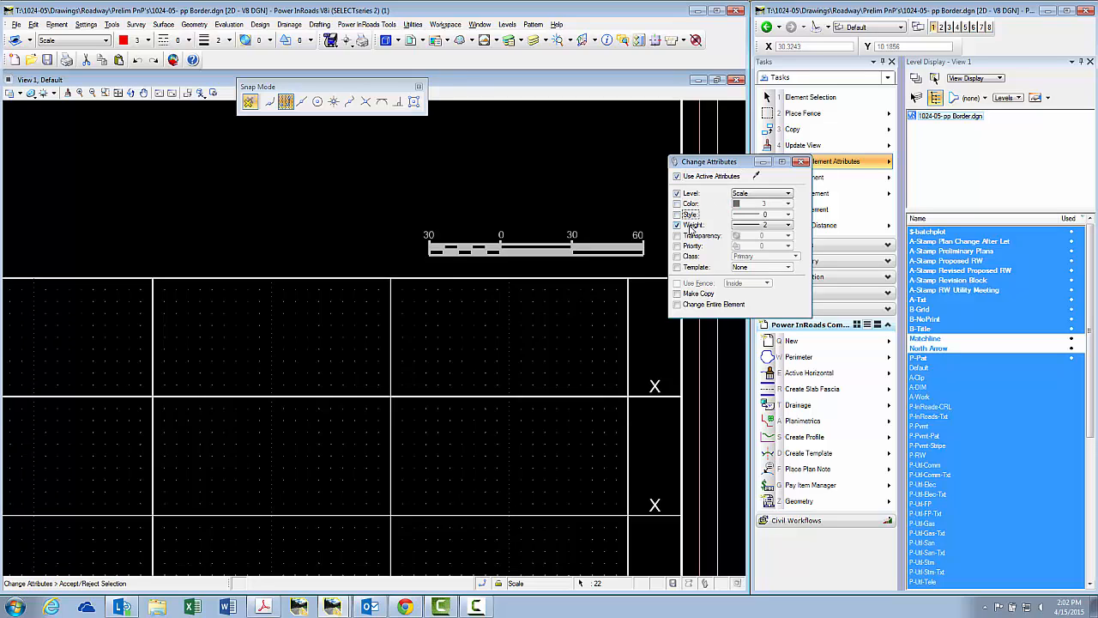
pyautogui.click(692, 225)
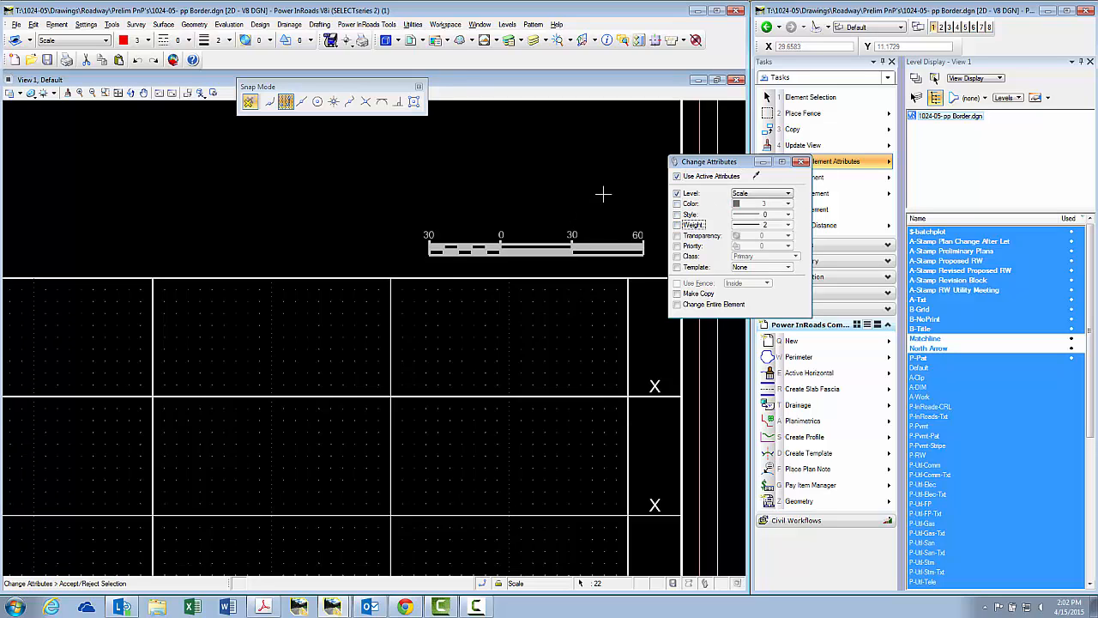
pyautogui.press('Escape')
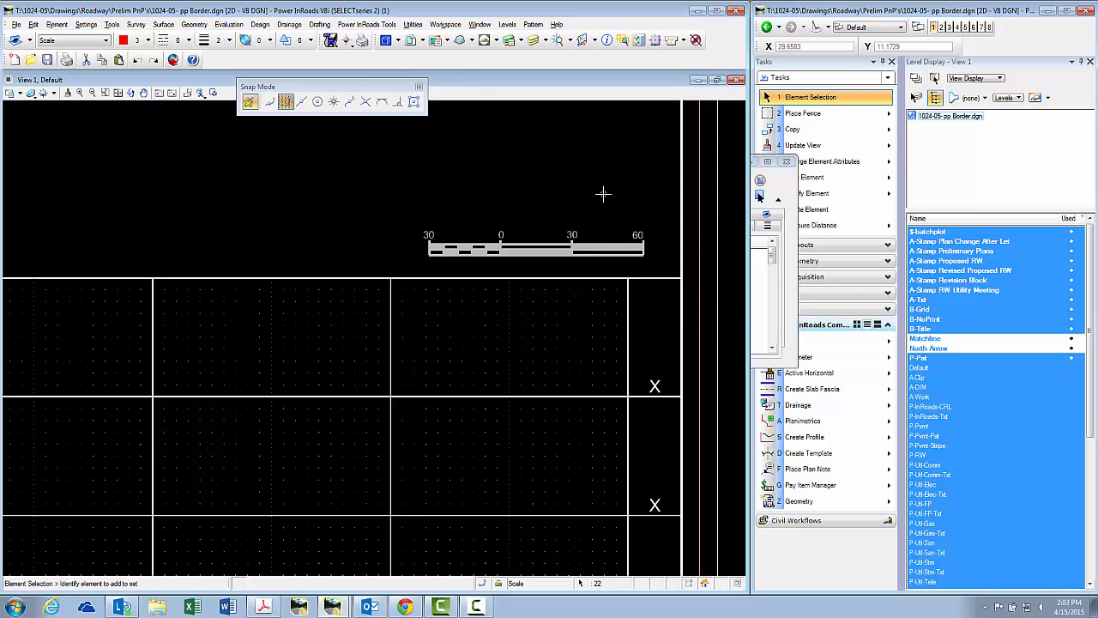
pyautogui.click(603, 193)
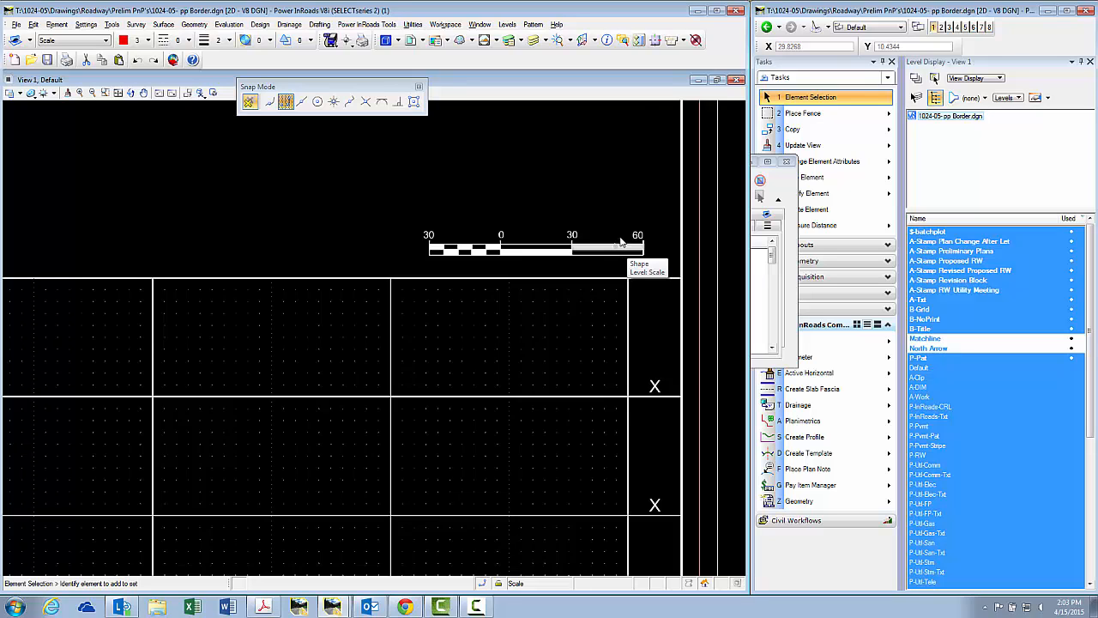
# Hide the A-Txt level so the grid's X marks disappear.
pyautogui.scroll(-3, 649, 204)
pyautogui.scroll(1, 648, 160)
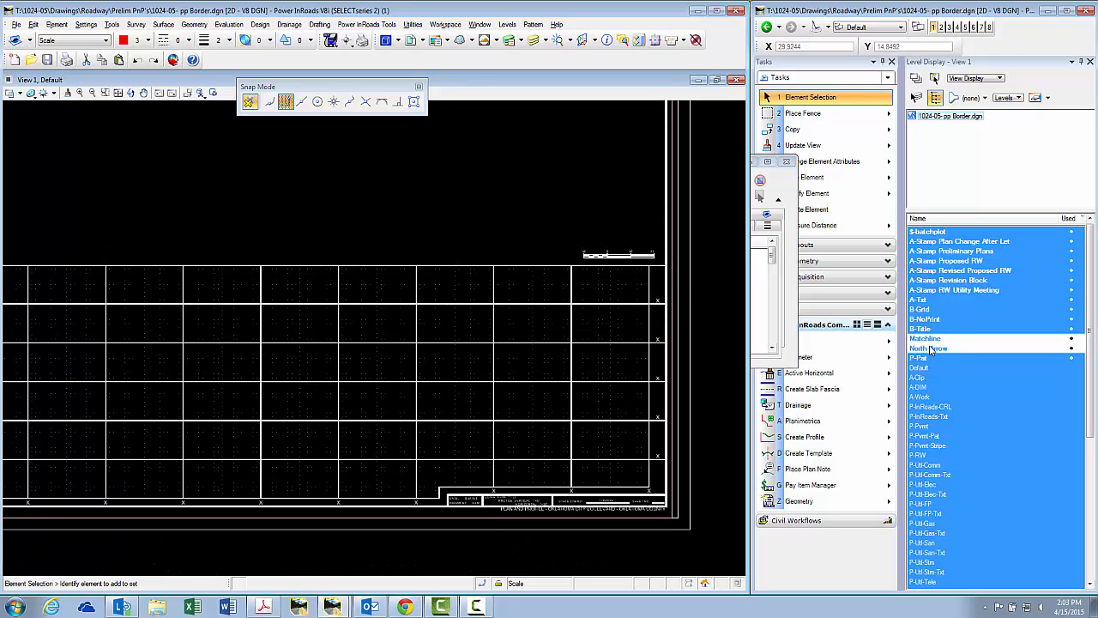
pyautogui.click(927, 305)
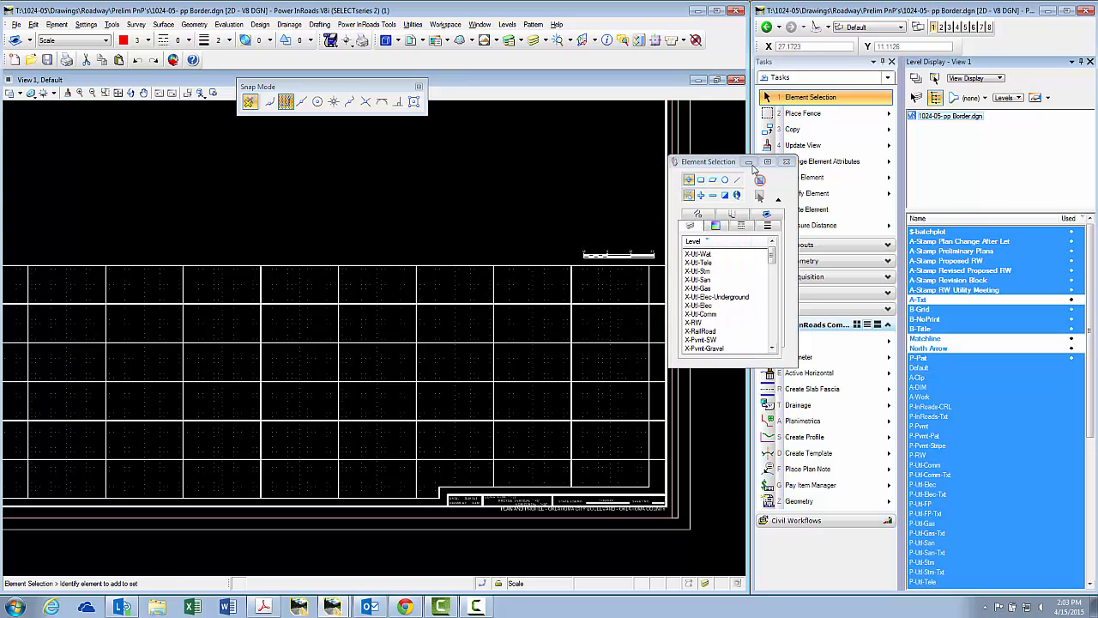
# Turn off all A-Stamp levels except Preliminary Plans, and hide B-NoPrint.
pyautogui.click(787, 162)
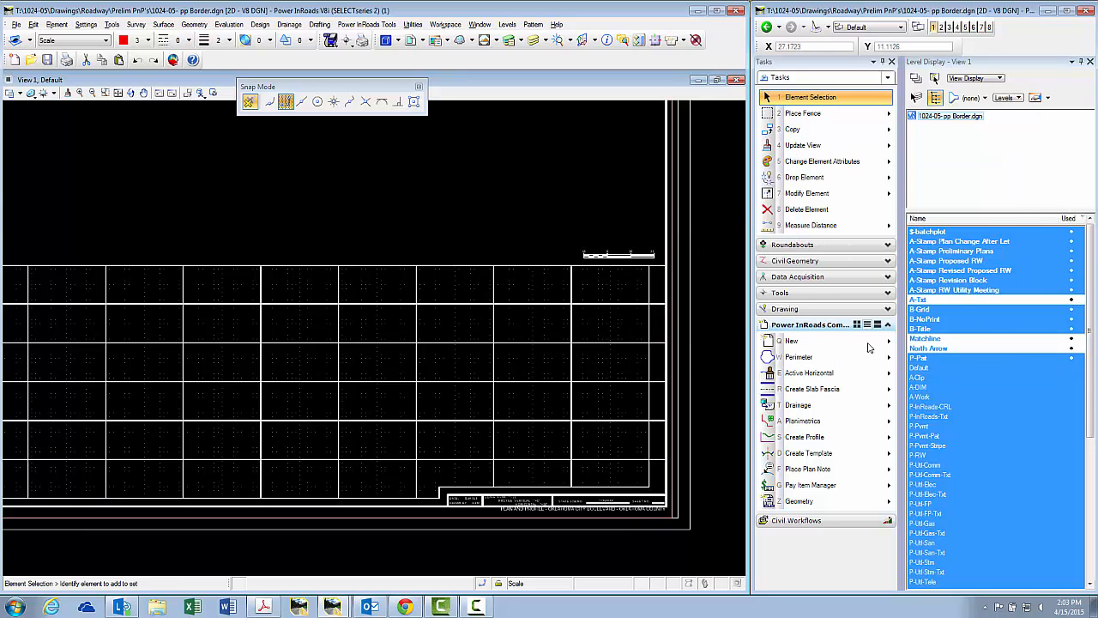
pyautogui.scroll(-2, 717, 374)
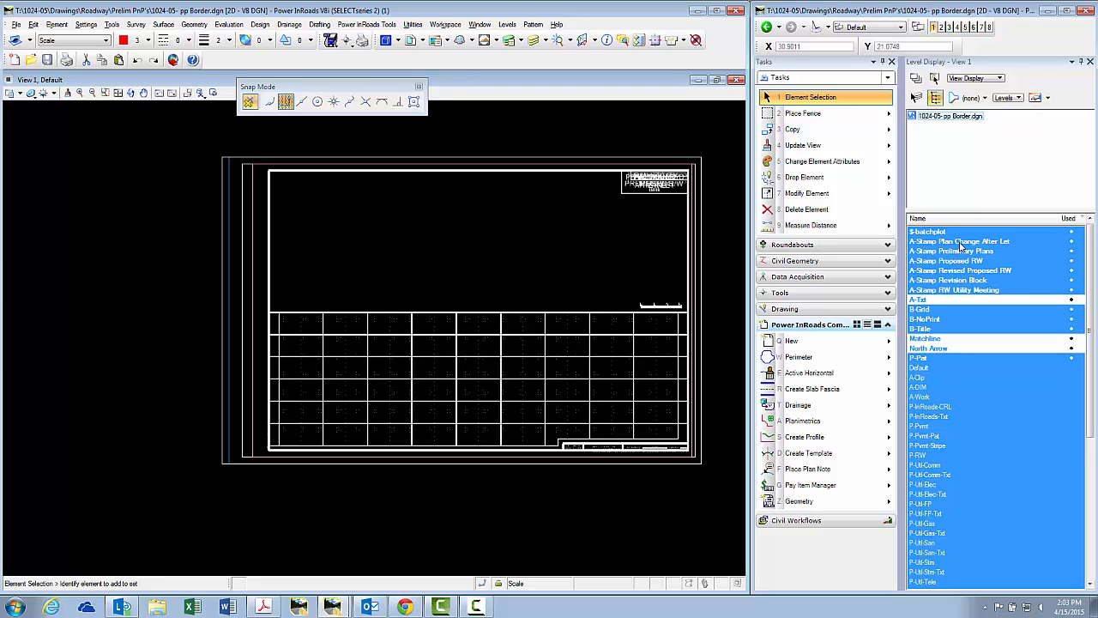
pyautogui.moveTo(960, 243); pyautogui.dragTo(963, 288)
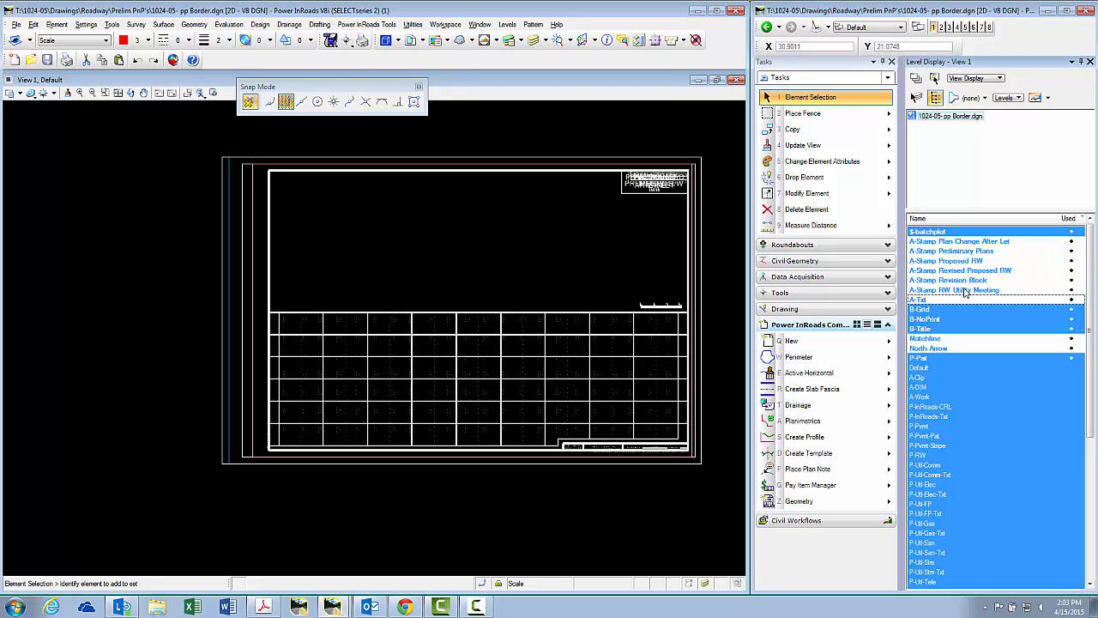
pyautogui.click(970, 252)
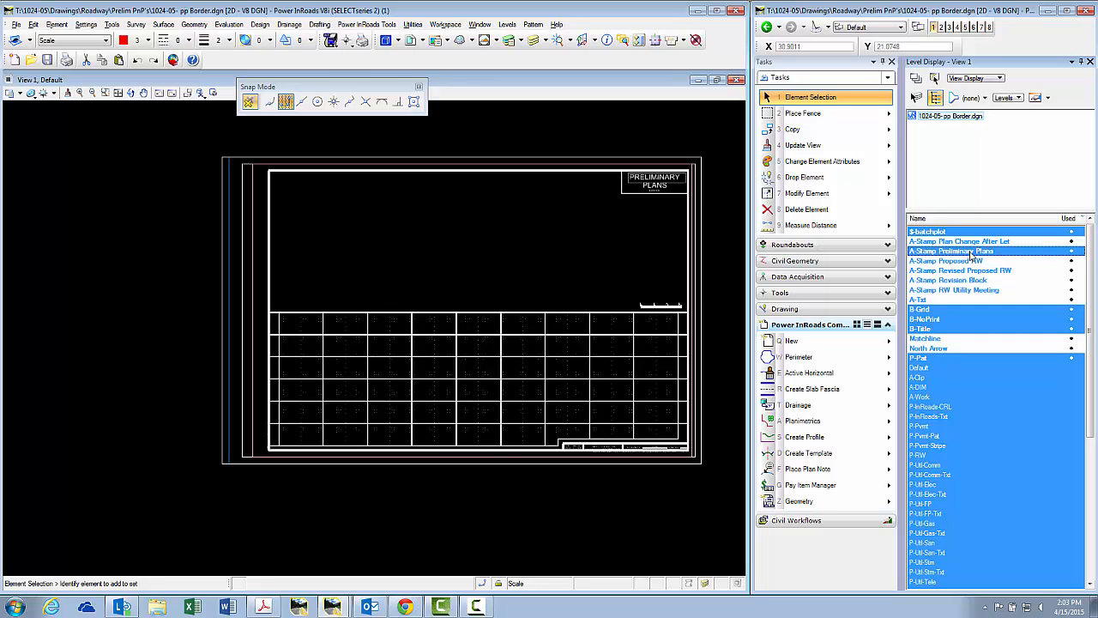
pyautogui.click(935, 319)
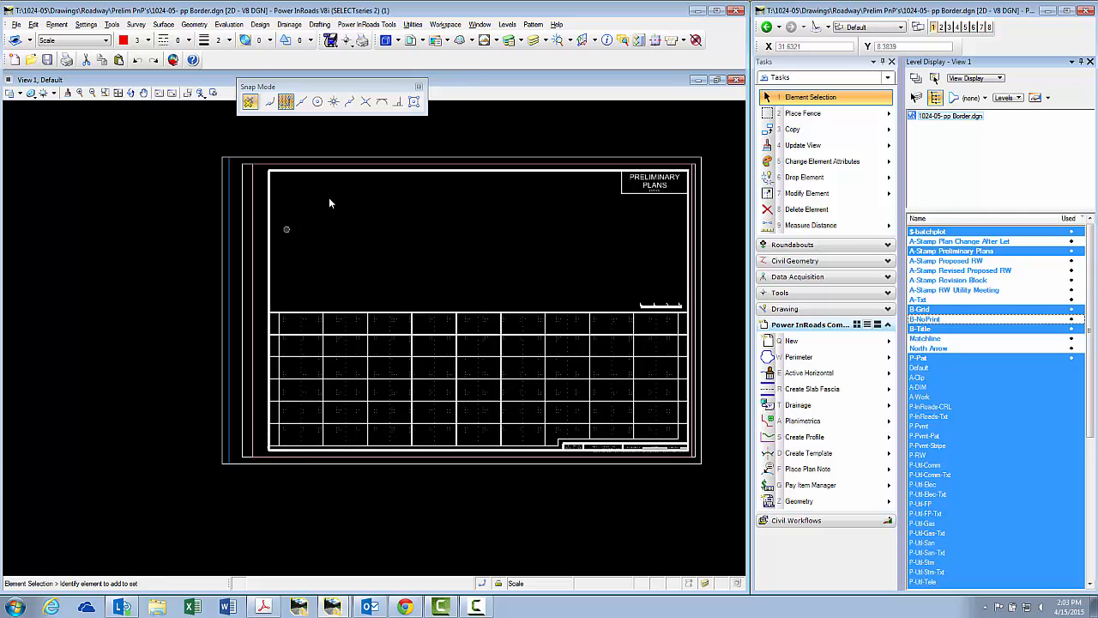
# Save the level display settings.
pyautogui.moveTo(607, 322)
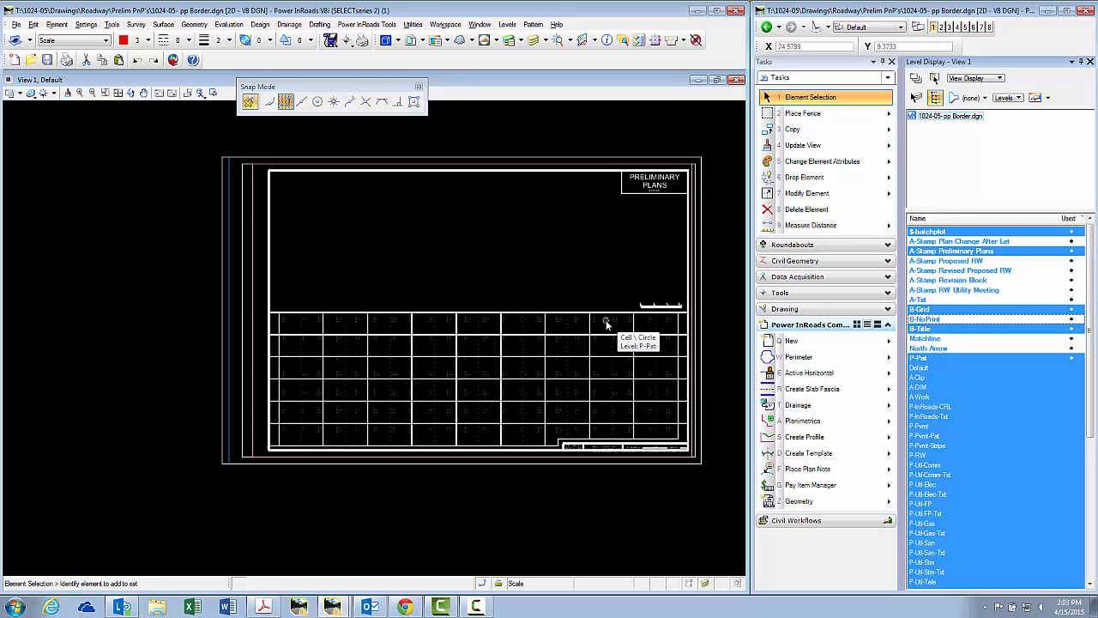
pyautogui.click(16, 25)
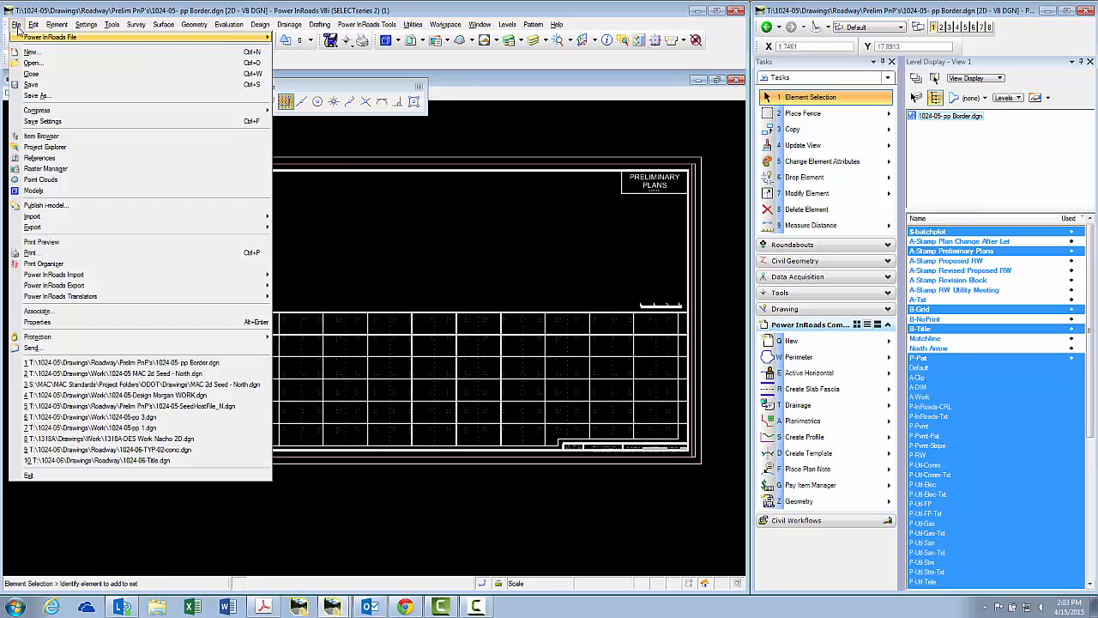
pyautogui.click(51, 121)
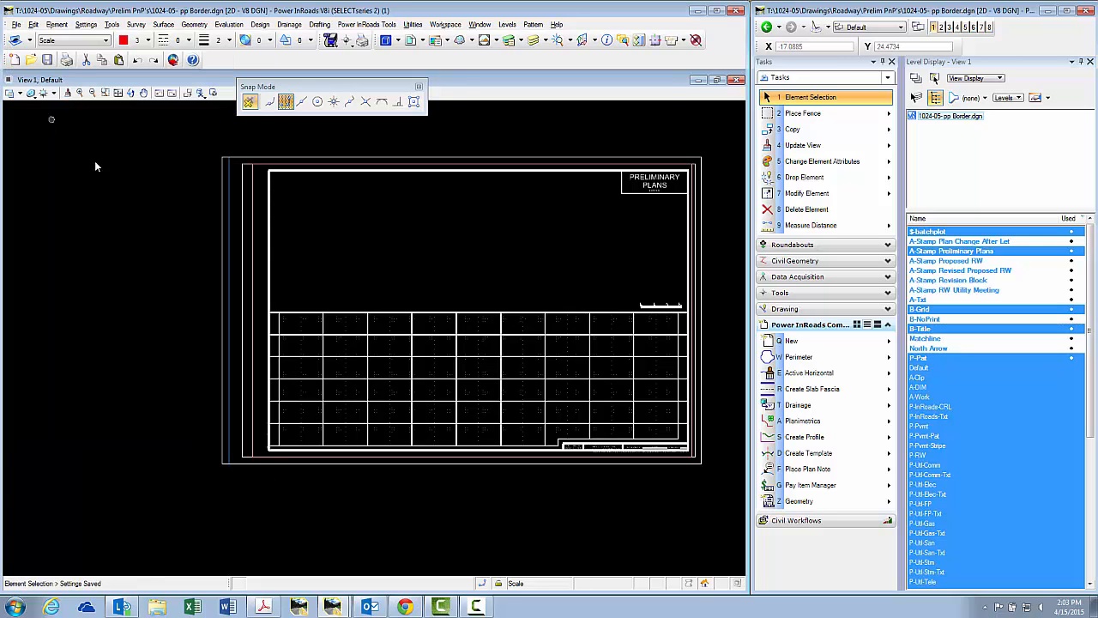